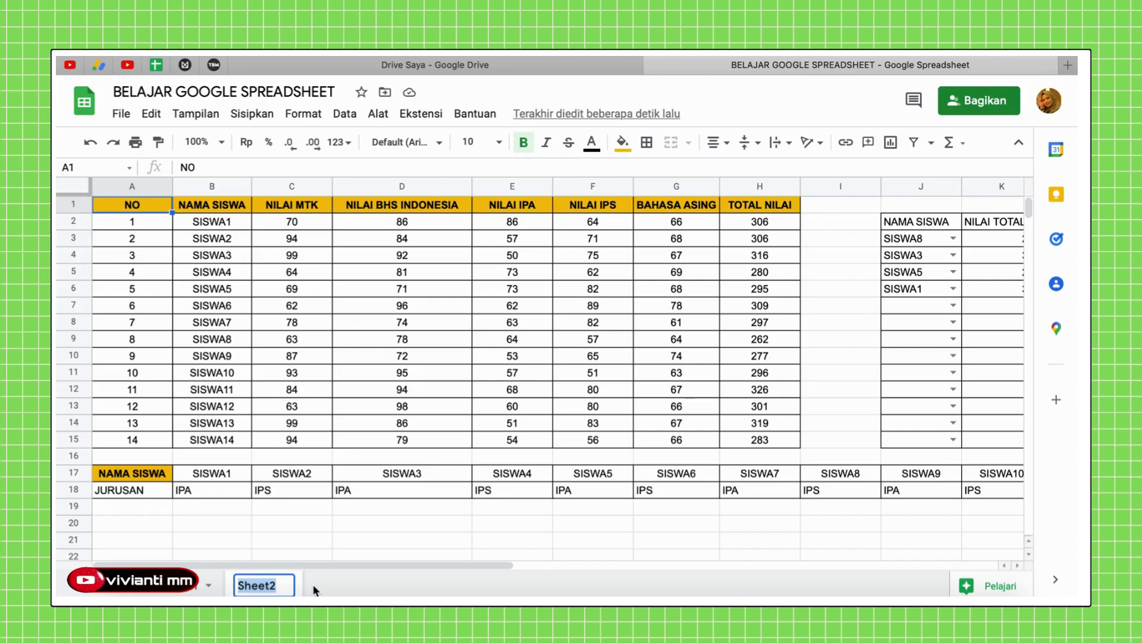
Rename Sheet2 as S1 and duplicate that sheet.
{"action": "type", "text": "1"}
{"action": "key", "text": "Return"}
{"action": "left_click", "coordinate": [261, 588]}
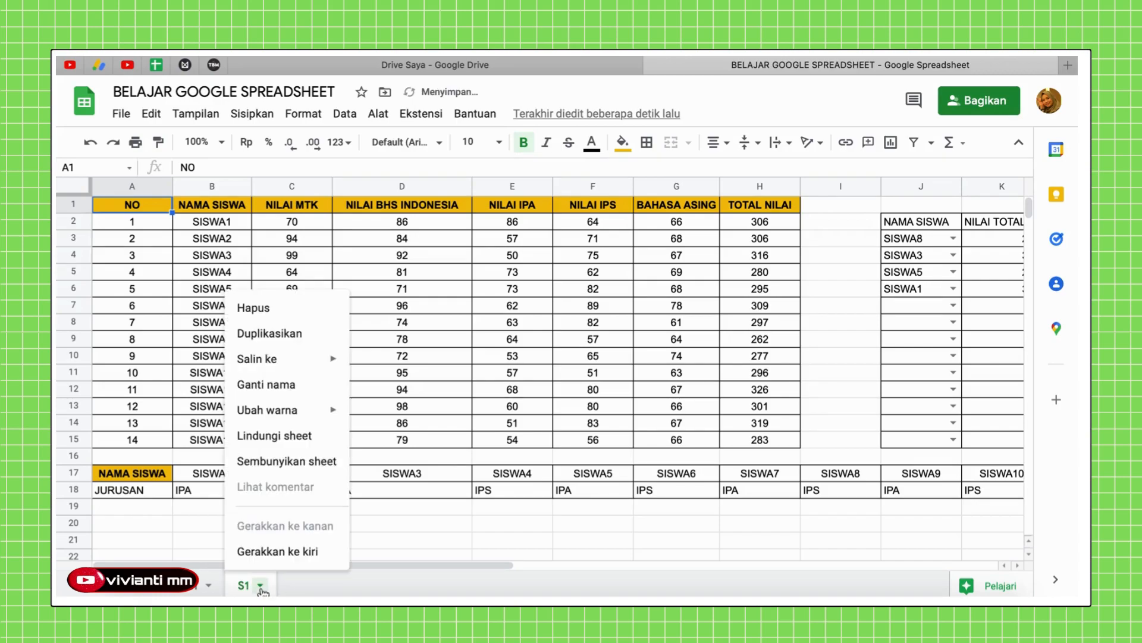
{"action": "left_click", "coordinate": [294, 341]}
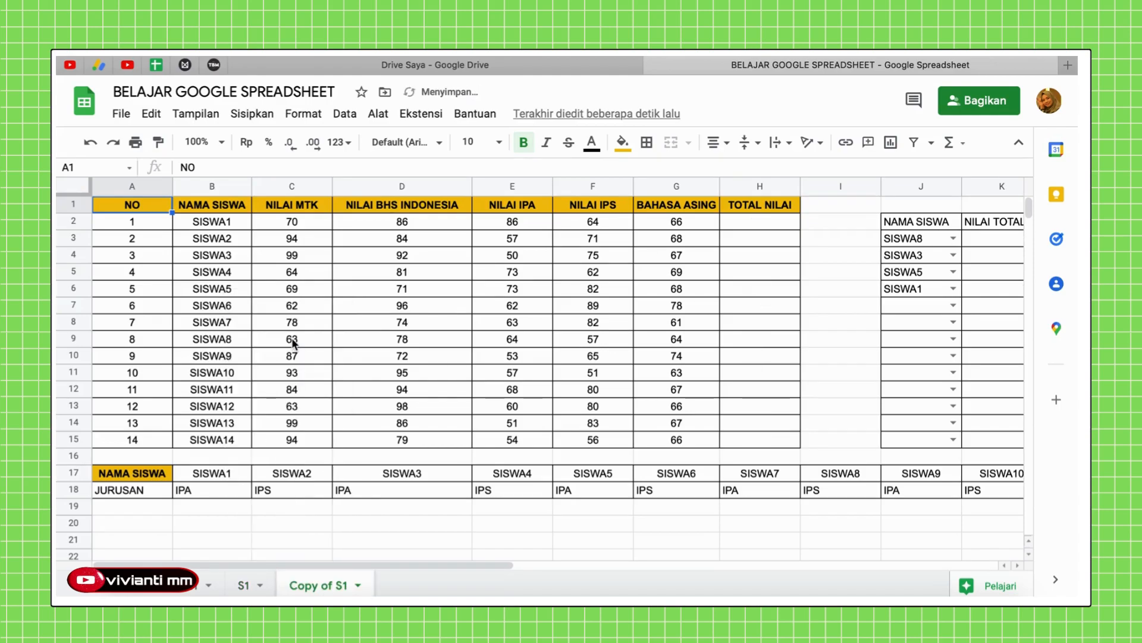
Rename the duplicated sheet Copy of S1 as s2.
{"action": "double_click", "coordinate": [322, 583]}
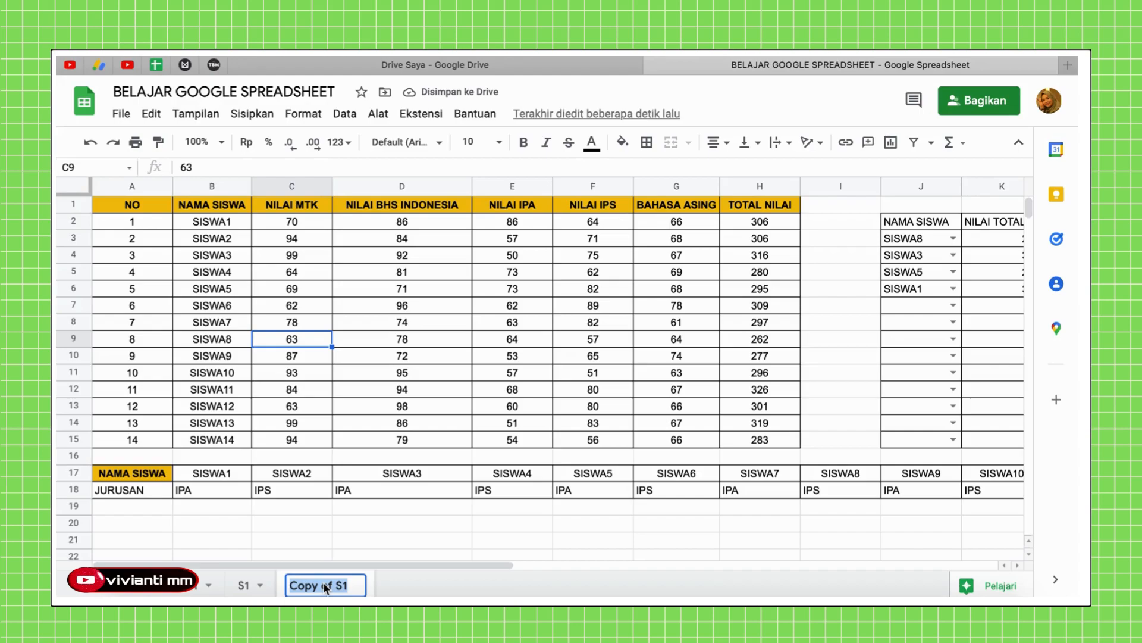
{"action": "type", "text": "s2"}
{"action": "key", "text": "Return"}
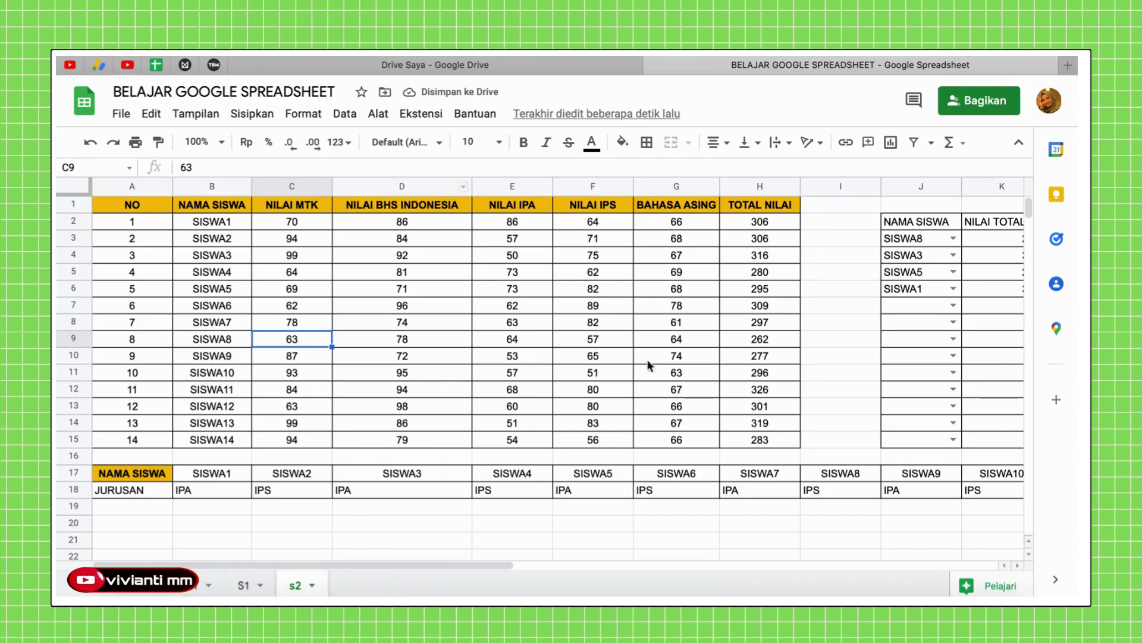
Duplicate sheet s2 and rename the copy as s3.
{"action": "left_click", "coordinate": [313, 586]}
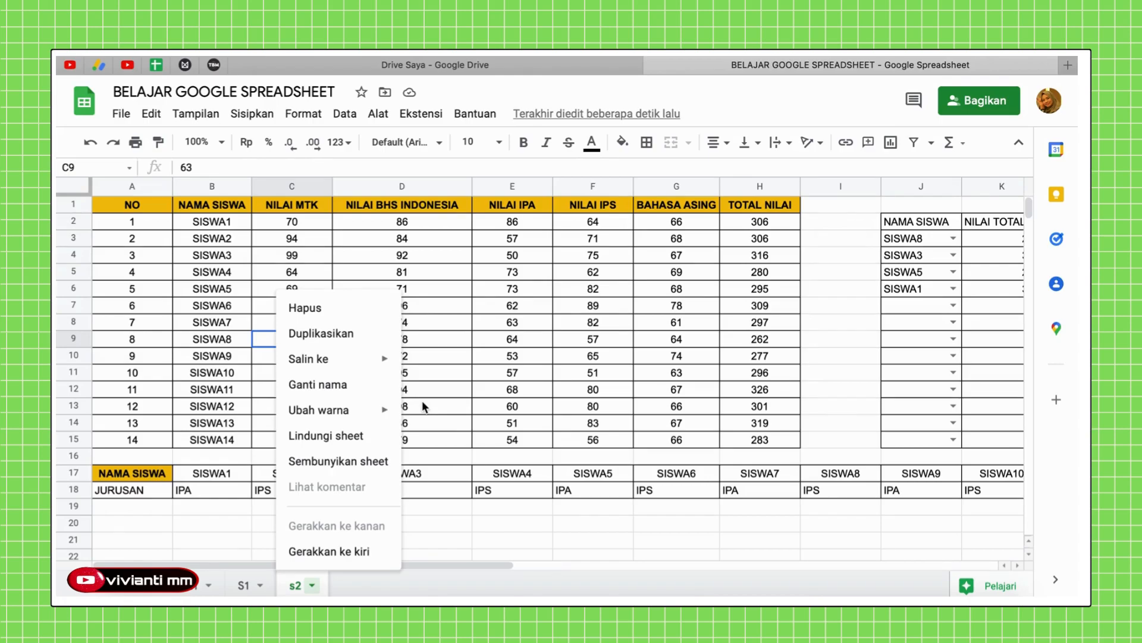
{"action": "left_click", "coordinate": [345, 338]}
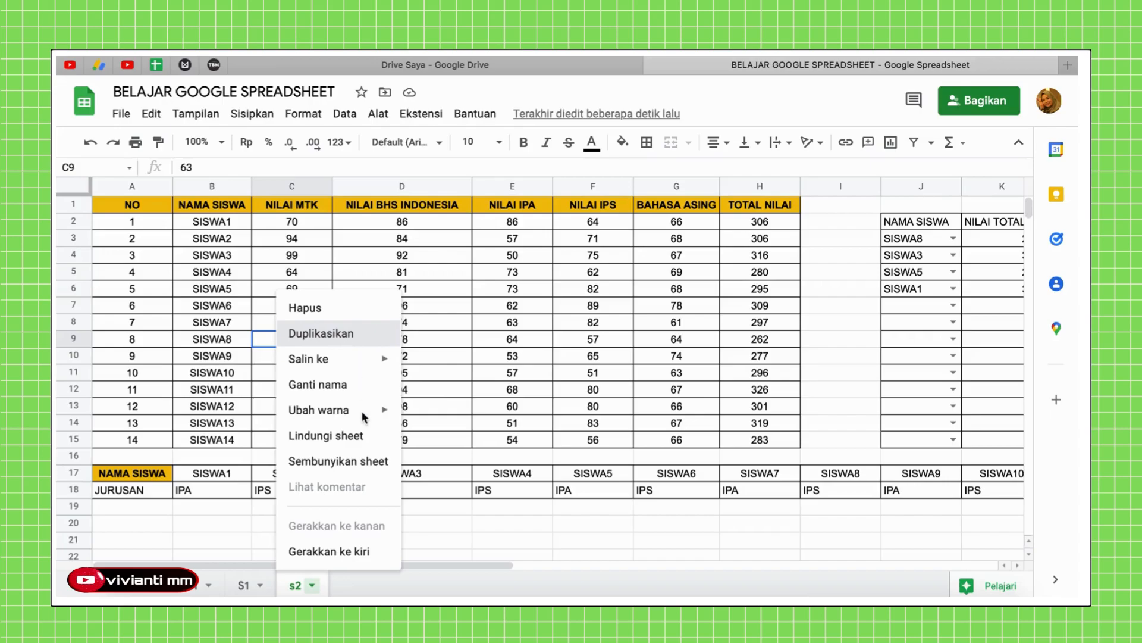
{"action": "double_click", "coordinate": [358, 587]}
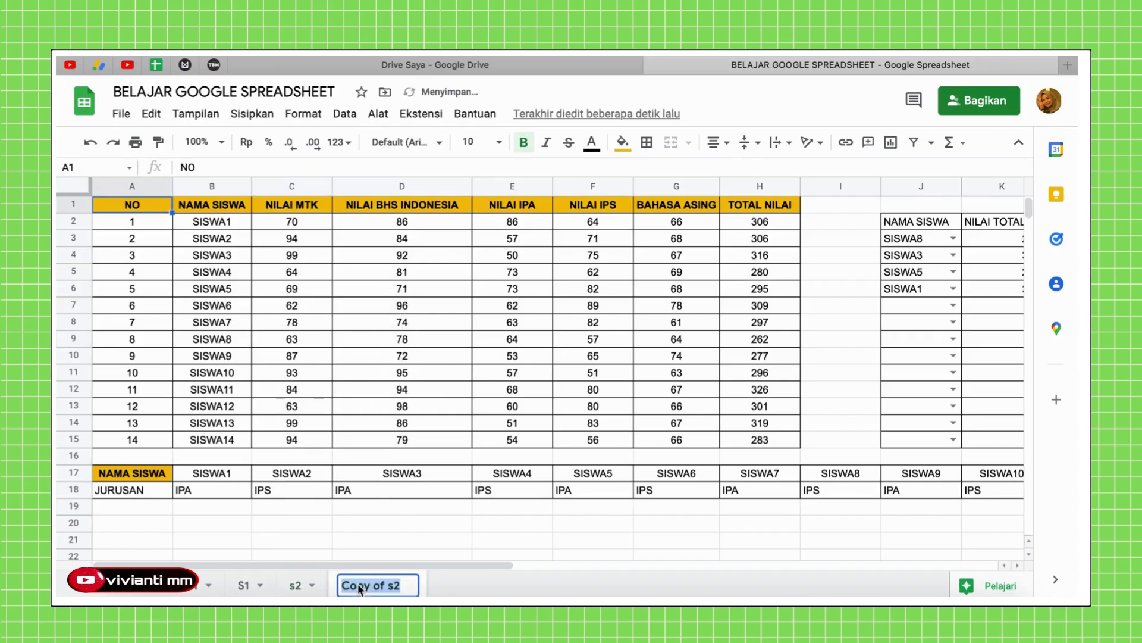
{"action": "key", "text": "BackSpace"}
{"action": "type", "text": "s"}
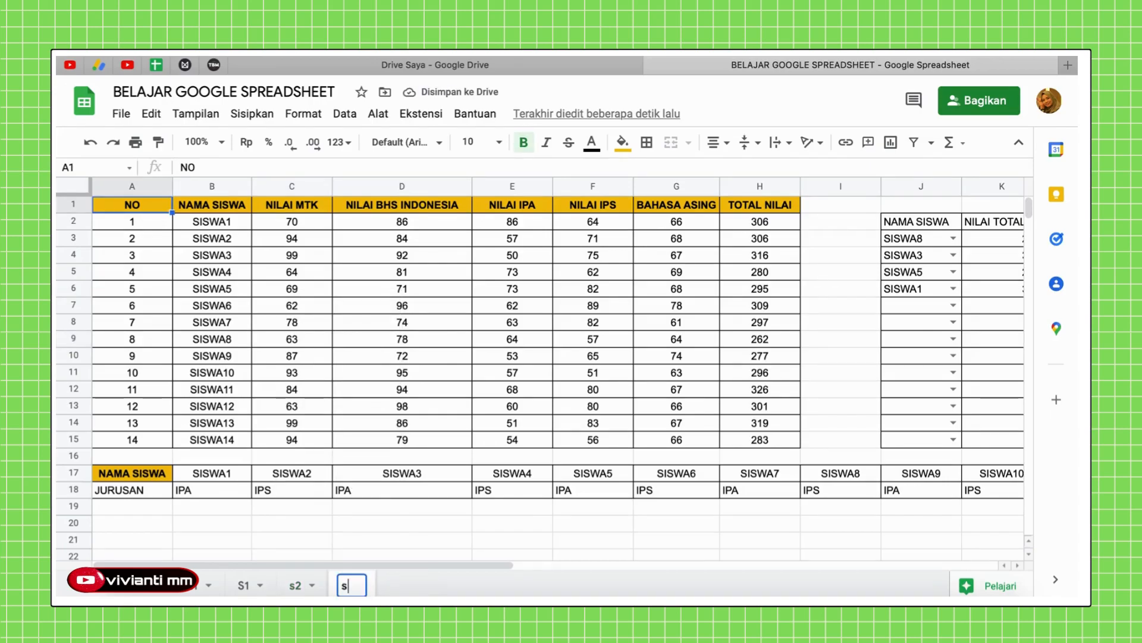
{"action": "type", "text": "3"}
{"action": "key", "text": "Return"}
Enter the heading "Daftar Isi" in cell C4 of the Part 6 sheet.
{"action": "left_click", "coordinate": [193, 588]}
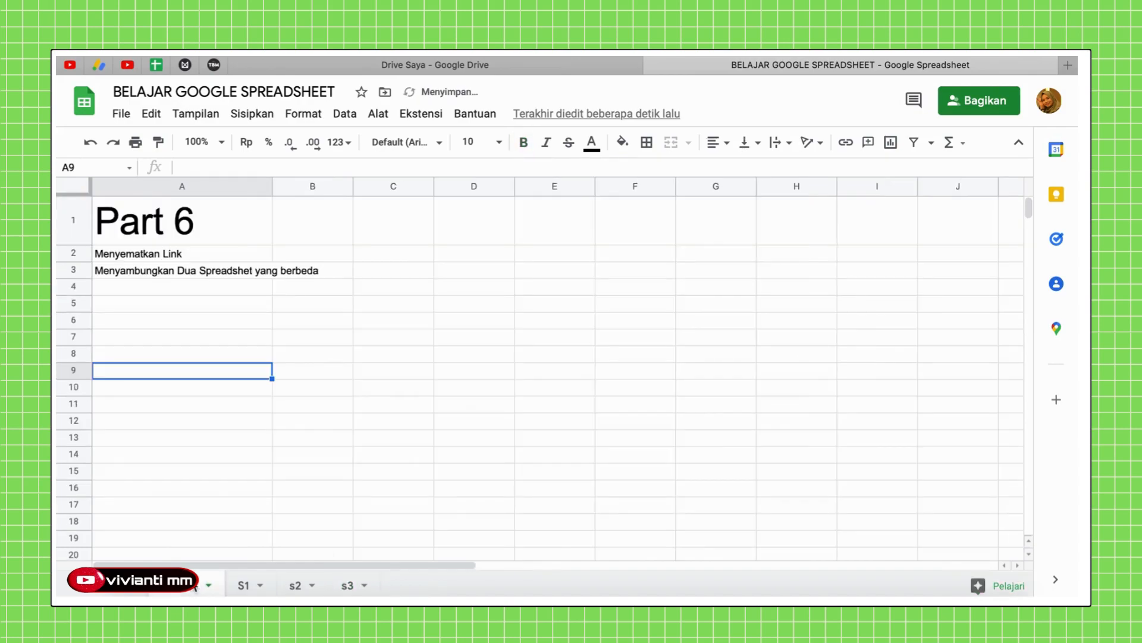
{"action": "left_click", "coordinate": [390, 291]}
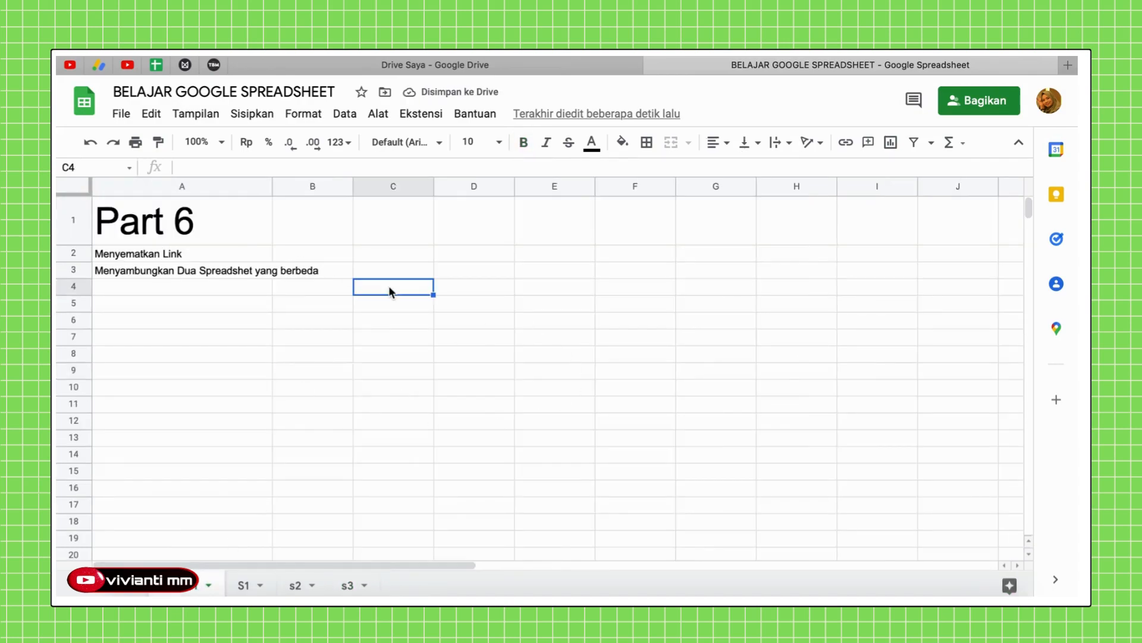
{"action": "type", "text": "Daftar "}
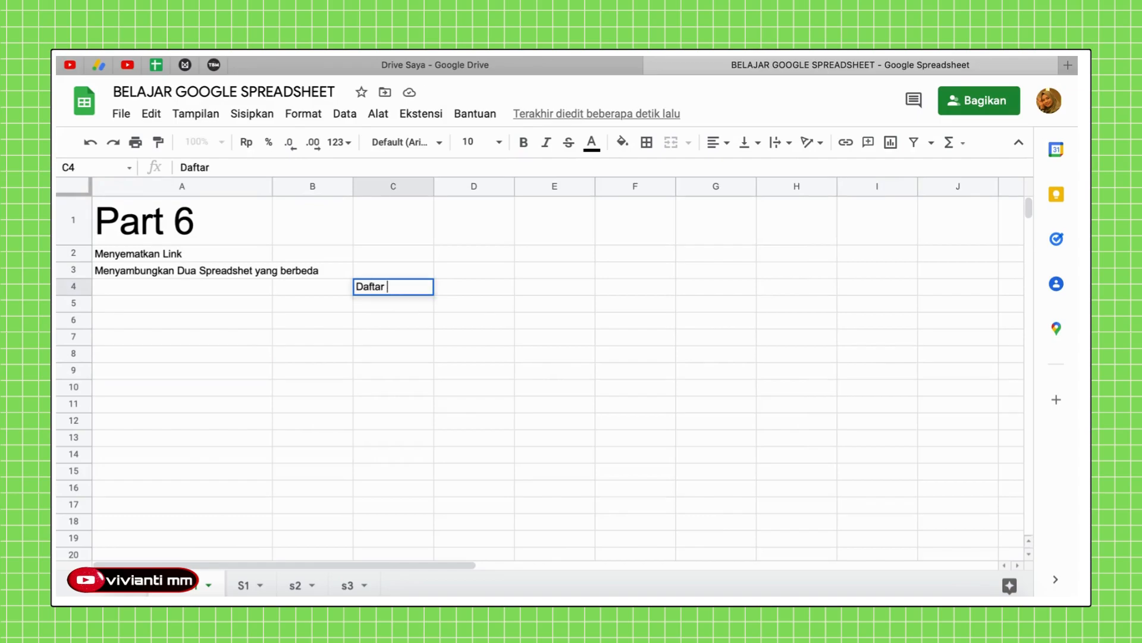
{"action": "type", "text": "Isi"}
{"action": "key", "text": "Return"}
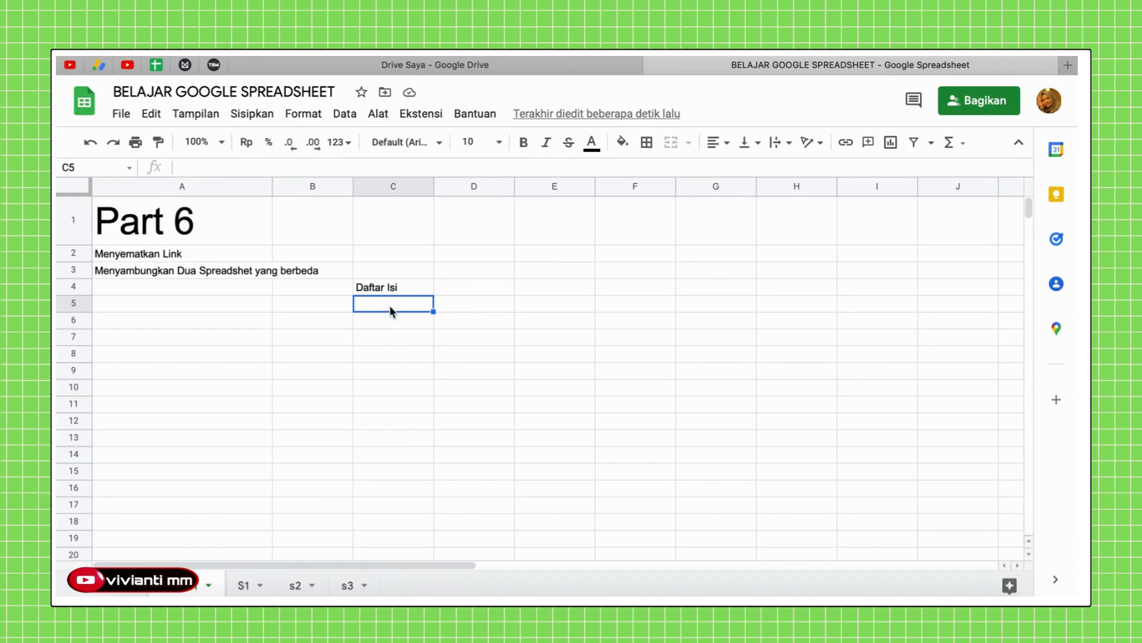
List the sheet names S1, S2 and S3 in cells C5 to C7 under the Daftar Isi heading.
{"action": "type", "text": "SI"}
{"action": "type", "text": "1"}
{"action": "key", "text": "Return"}
{"action": "type", "text": "S2"}
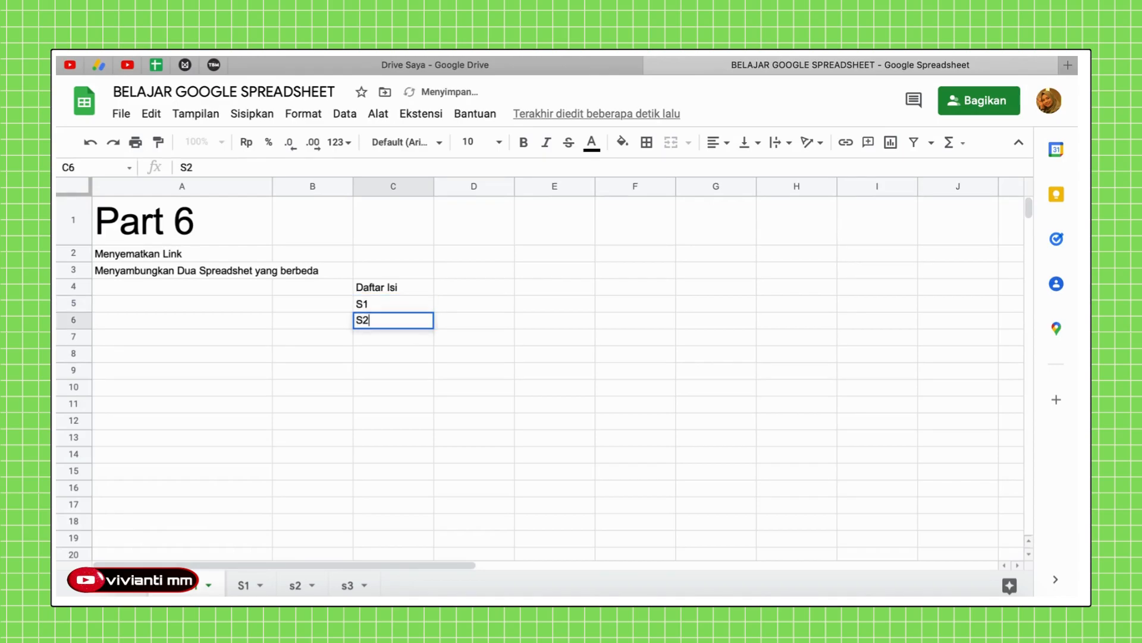
{"action": "key", "text": "Return"}
{"action": "type", "text": "S3"}
{"action": "key", "text": "Return"}
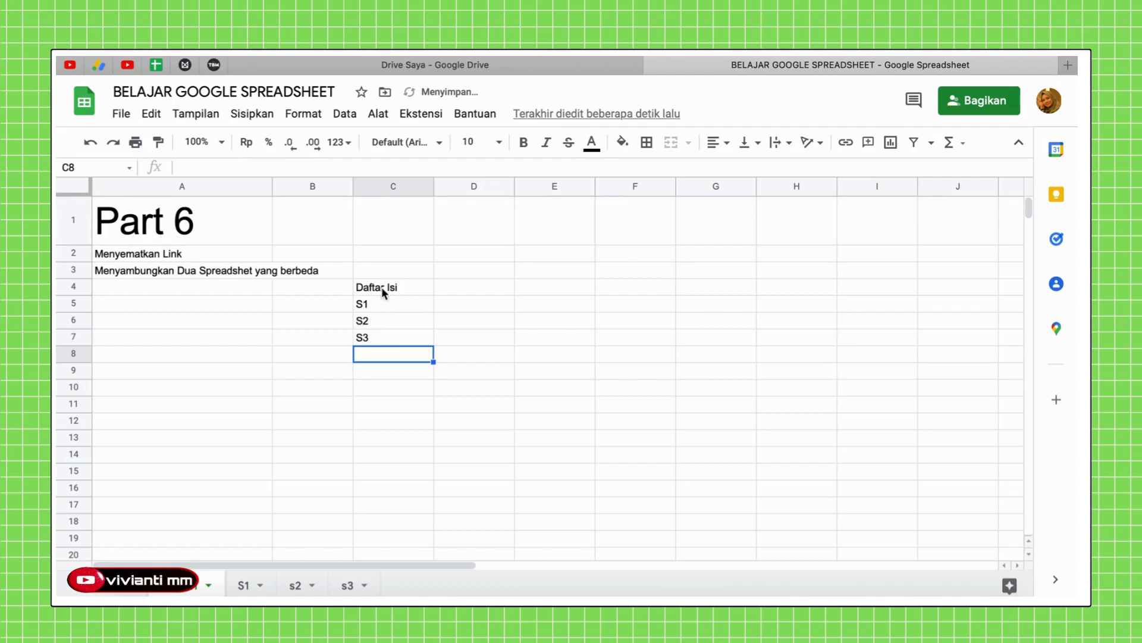
Insert a link to sheet S1 on the S1 entry in cell C5.
{"action": "left_click", "coordinate": [363, 309]}
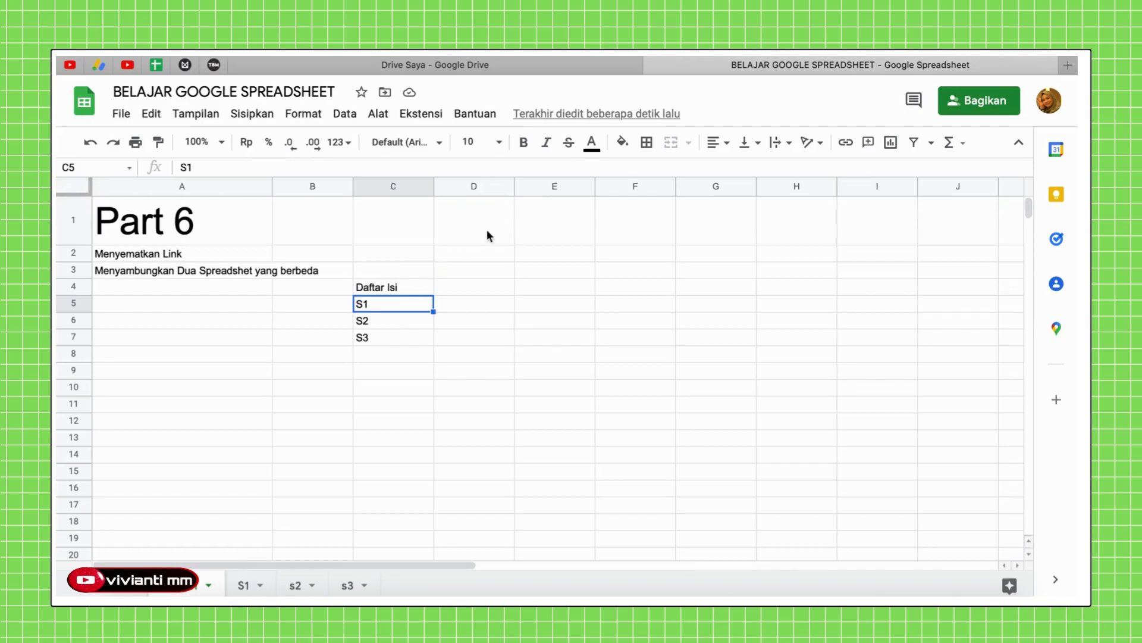
{"action": "right_click", "coordinate": [384, 301]}
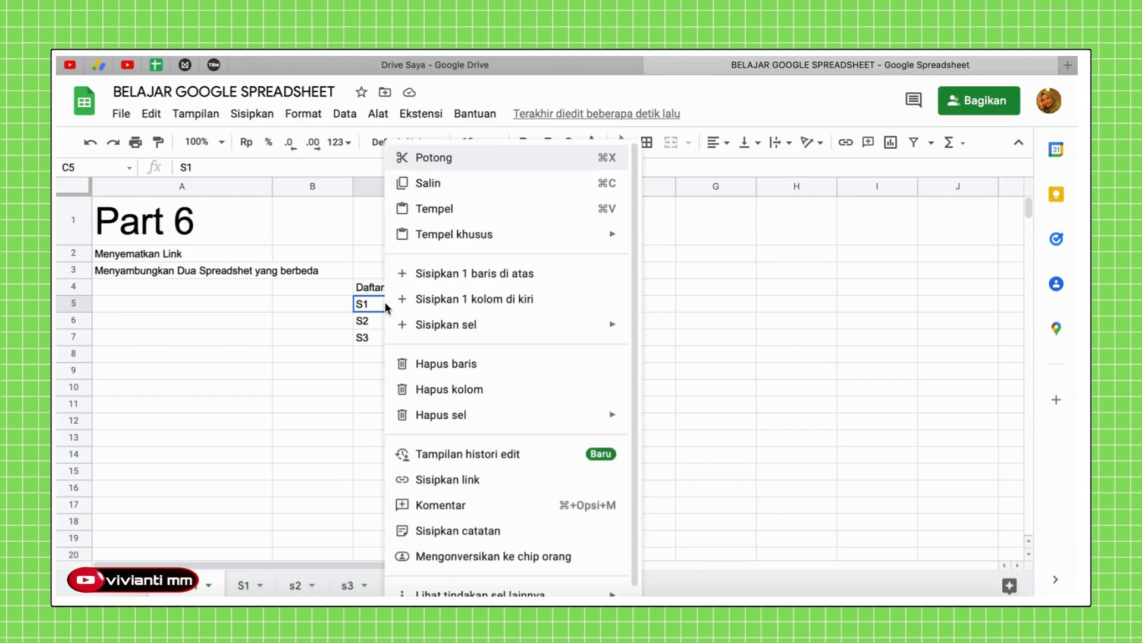
{"action": "left_click", "coordinate": [469, 485]}
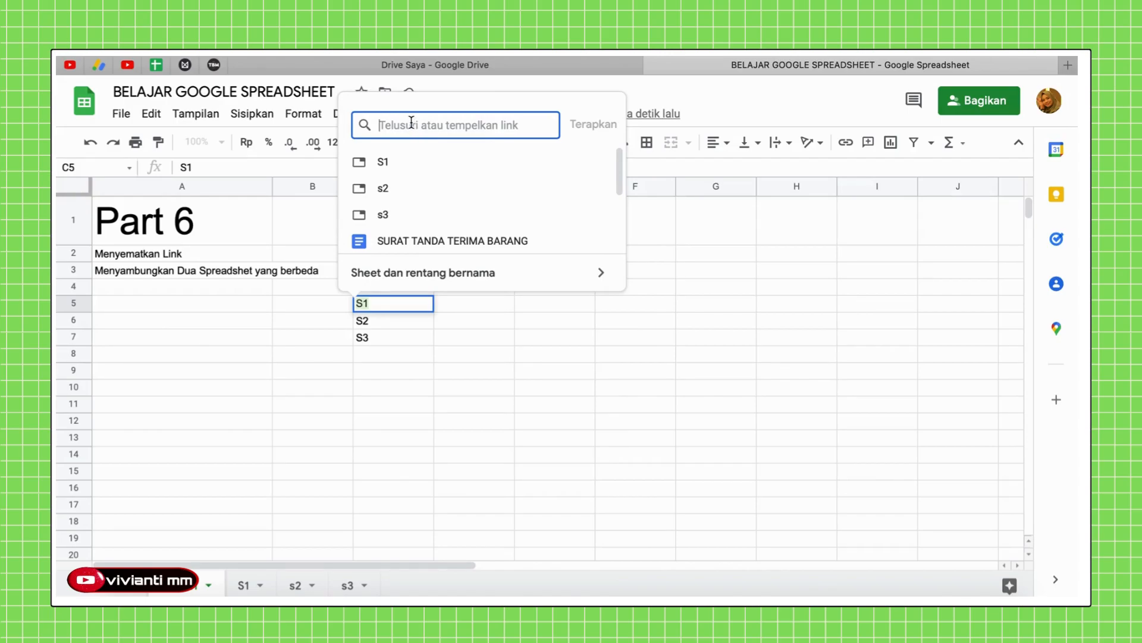
{"action": "left_click", "coordinate": [402, 172]}
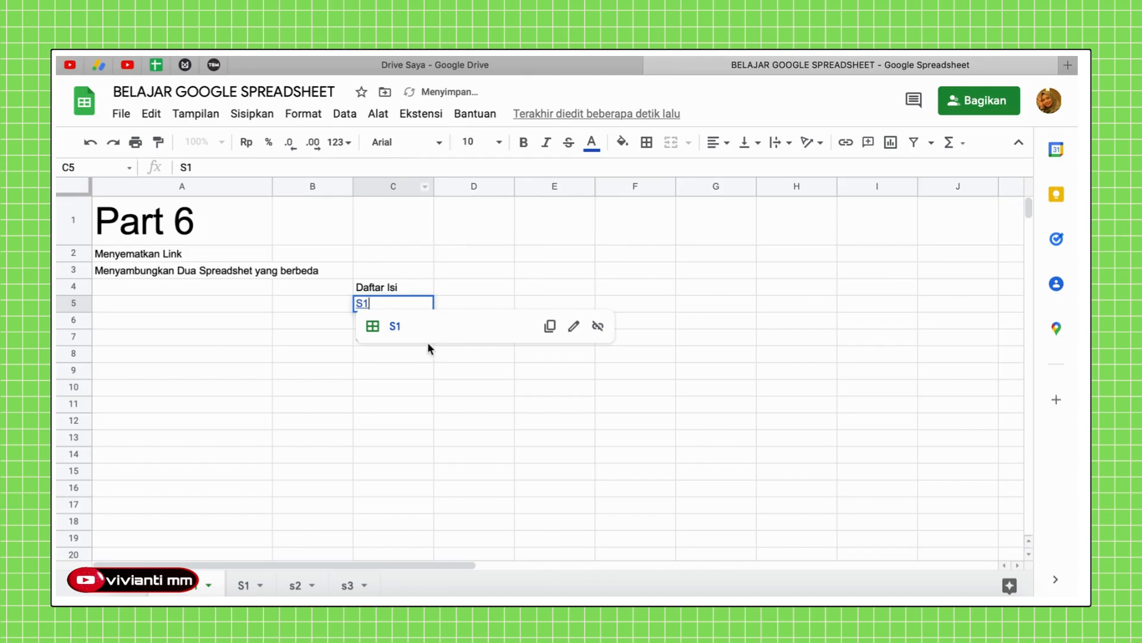
{"action": "key", "text": "Return"}
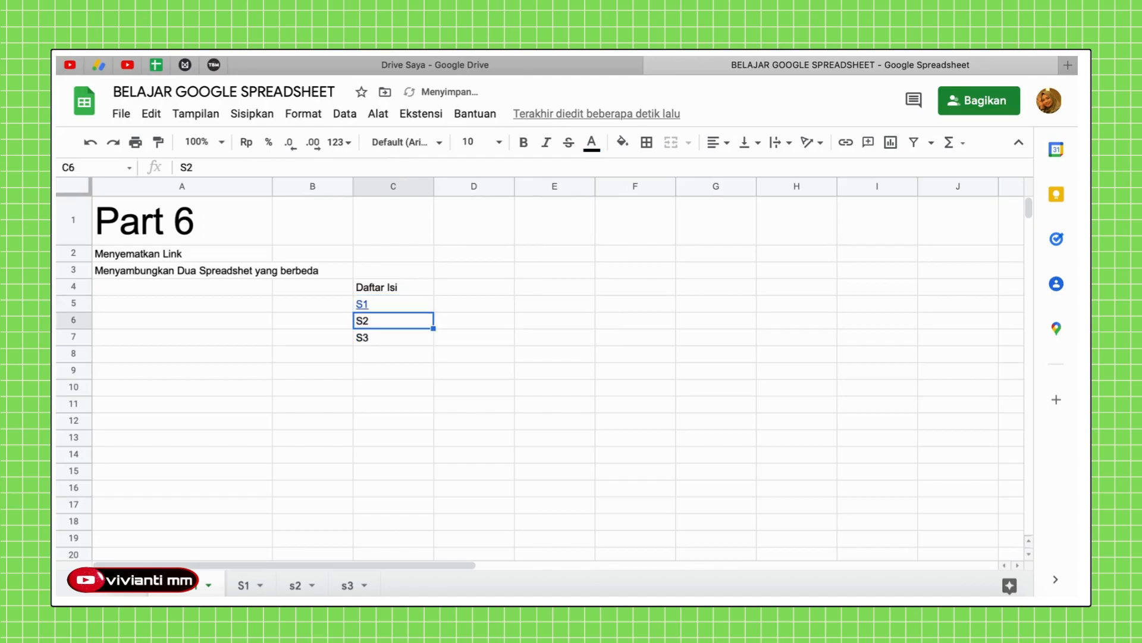
Test the S1 link in cell C5 by following it, and return to the Part 6 sheet.
{"action": "left_click", "coordinate": [359, 306]}
{"action": "left_click", "coordinate": [403, 333]}
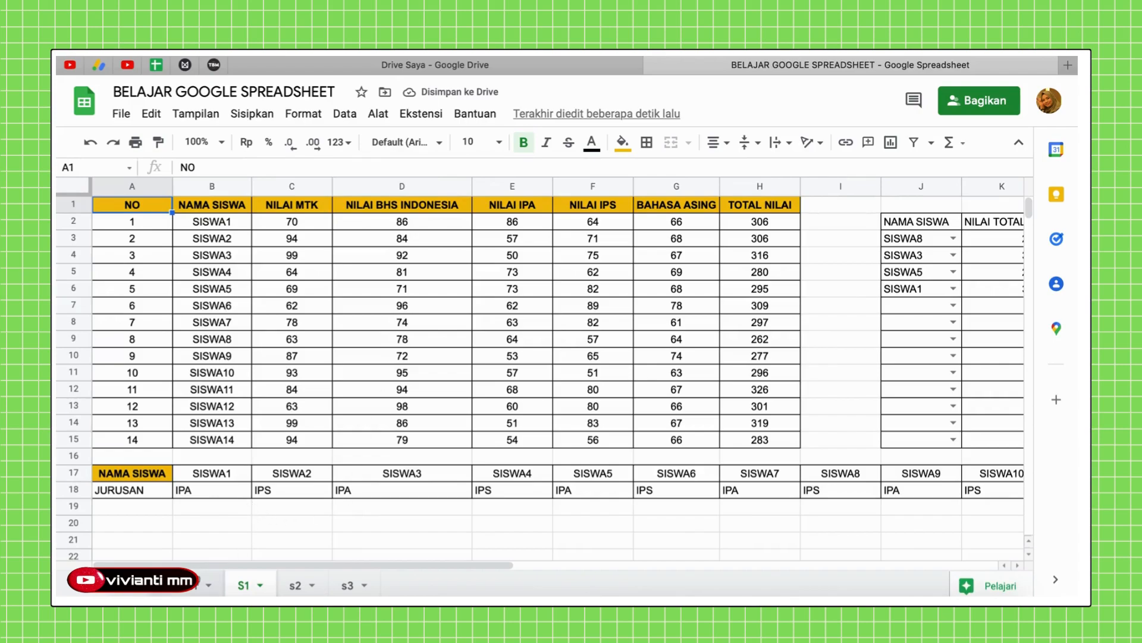
{"action": "left_click", "coordinate": [179, 586]}
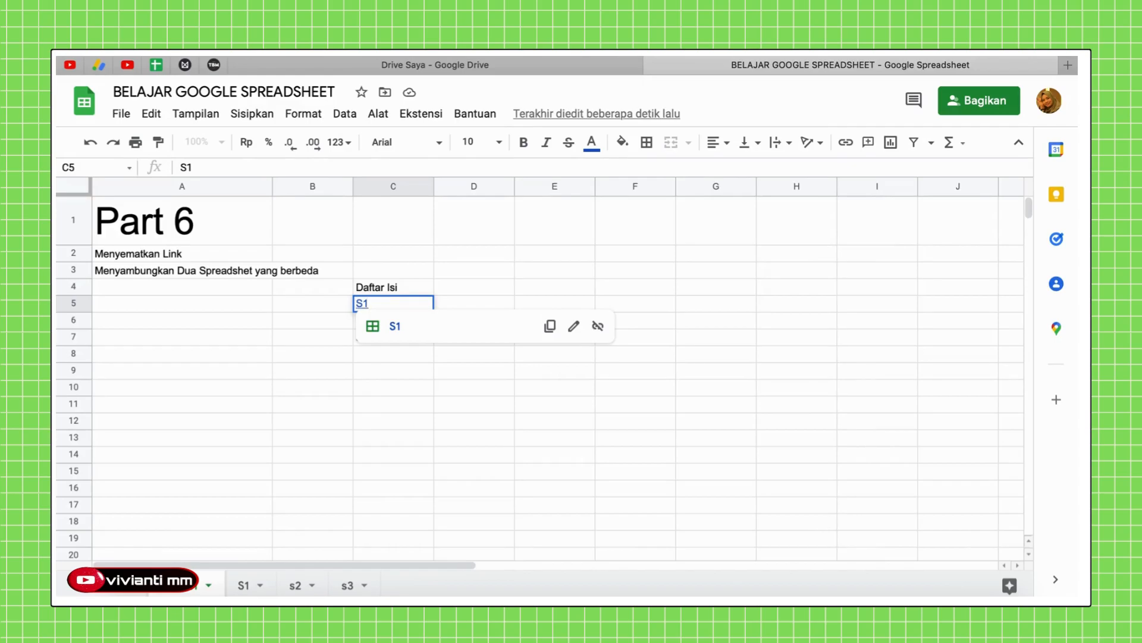
Insert a link to sheet s2 on the S2 entry in cell C6.
{"action": "left_click", "coordinate": [773, 305]}
{"action": "left_click", "coordinate": [368, 321]}
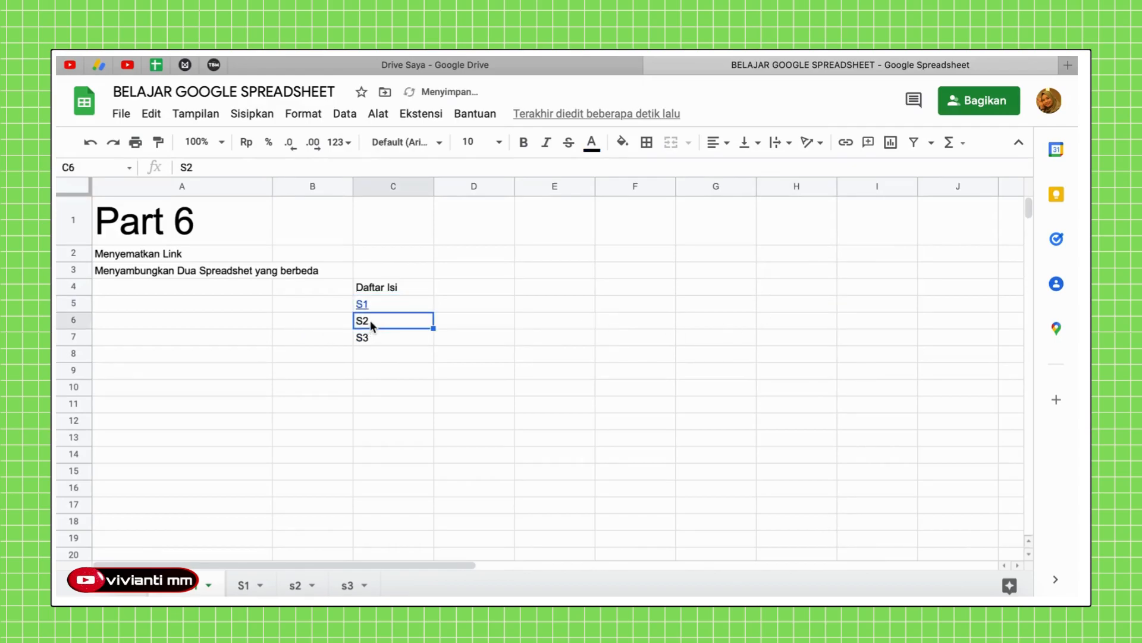
{"action": "right_click", "coordinate": [369, 322]}
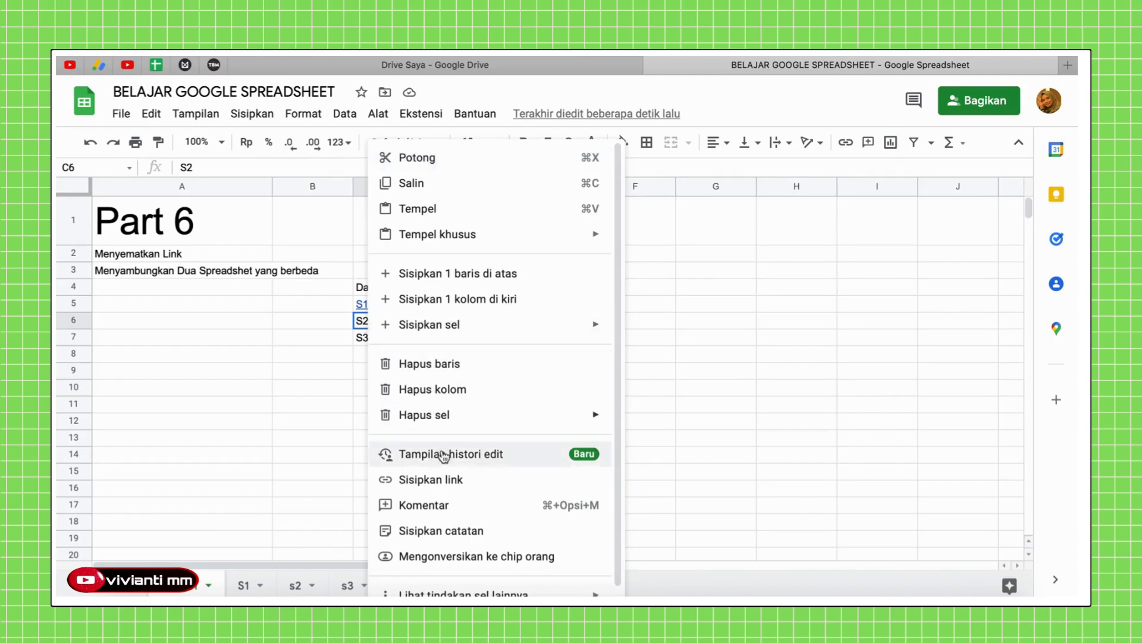
{"action": "left_click", "coordinate": [447, 481]}
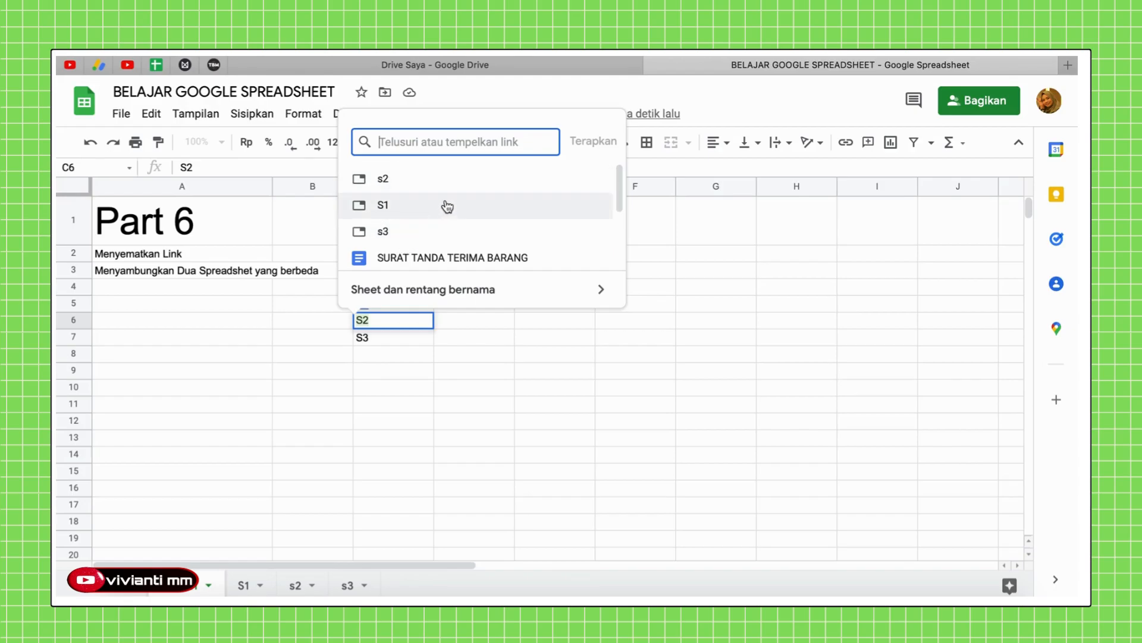
{"action": "left_click", "coordinate": [415, 180]}
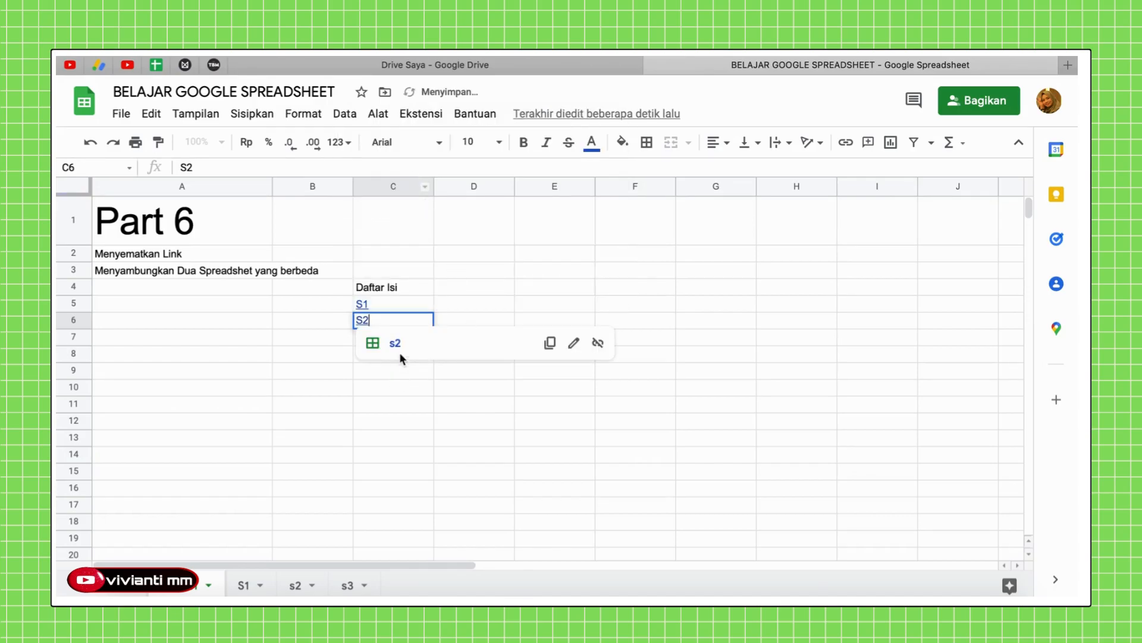
{"action": "left_click", "coordinate": [435, 405]}
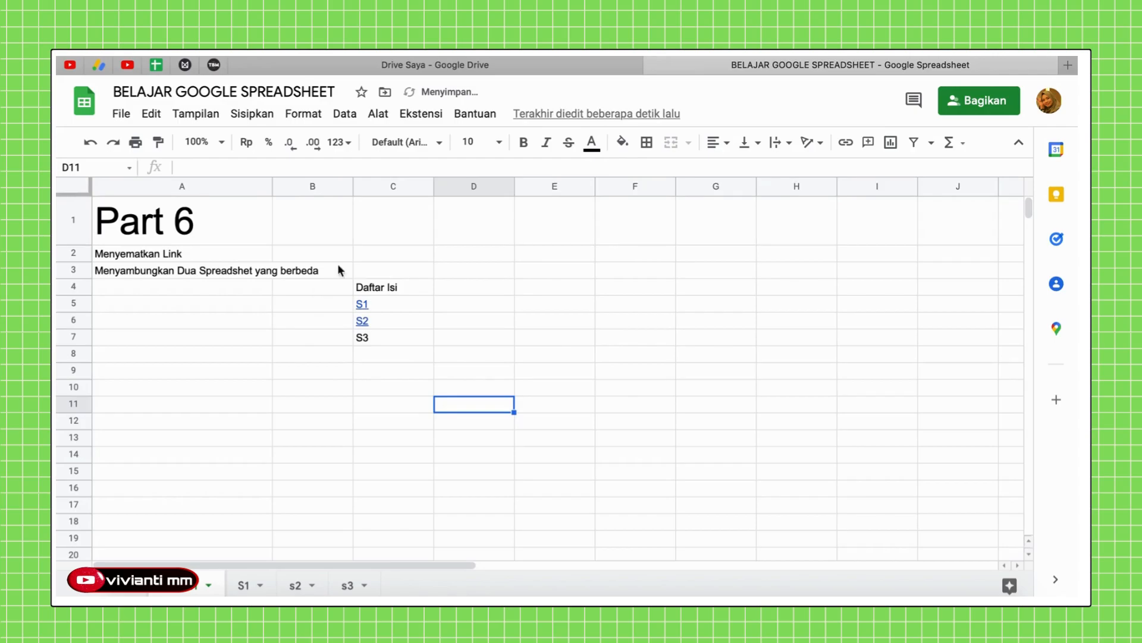
Copy the web address of sheet s3 and return to the Part 6 sheet.
{"action": "left_click", "coordinate": [352, 586]}
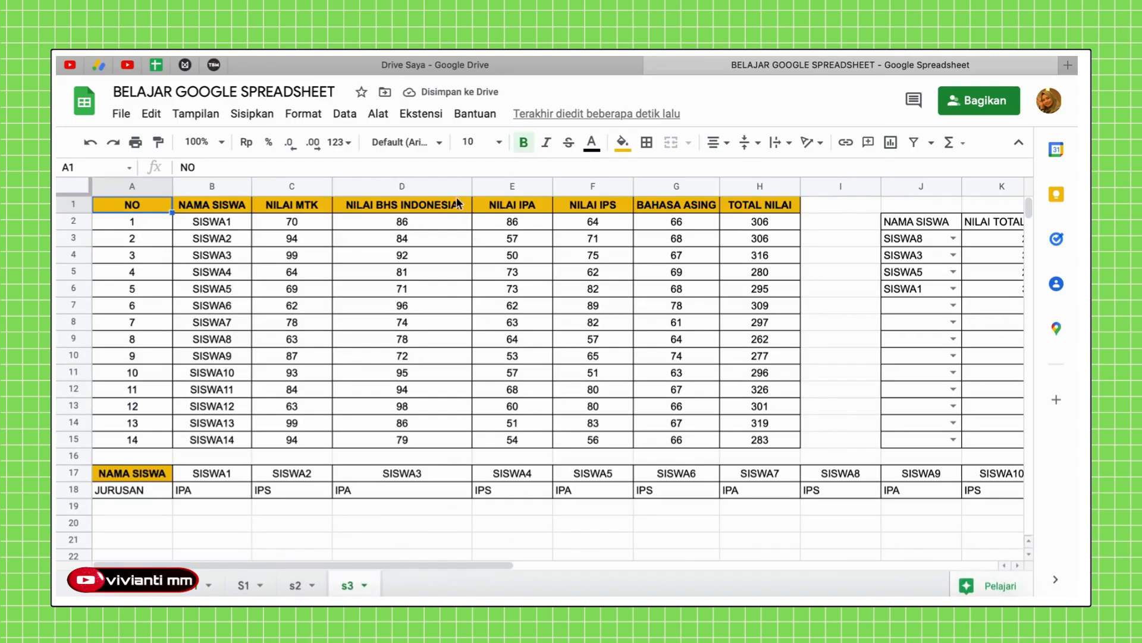
{"action": "key", "text": "super+l"}
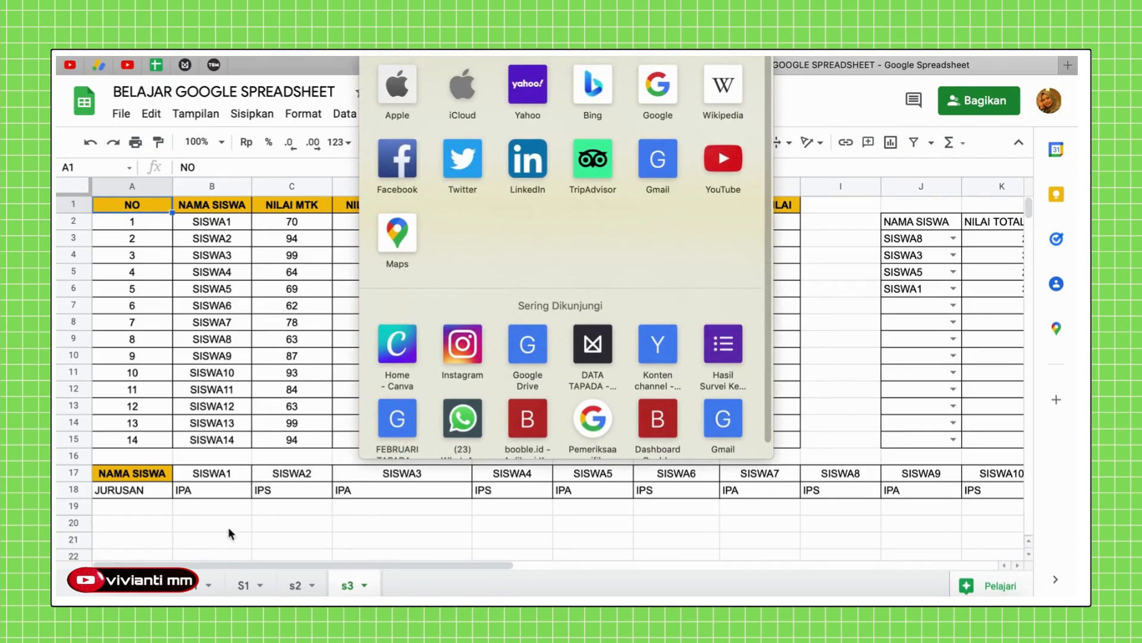
{"action": "left_click", "coordinate": [198, 588]}
{"action": "left_click", "coordinate": [183, 591]}
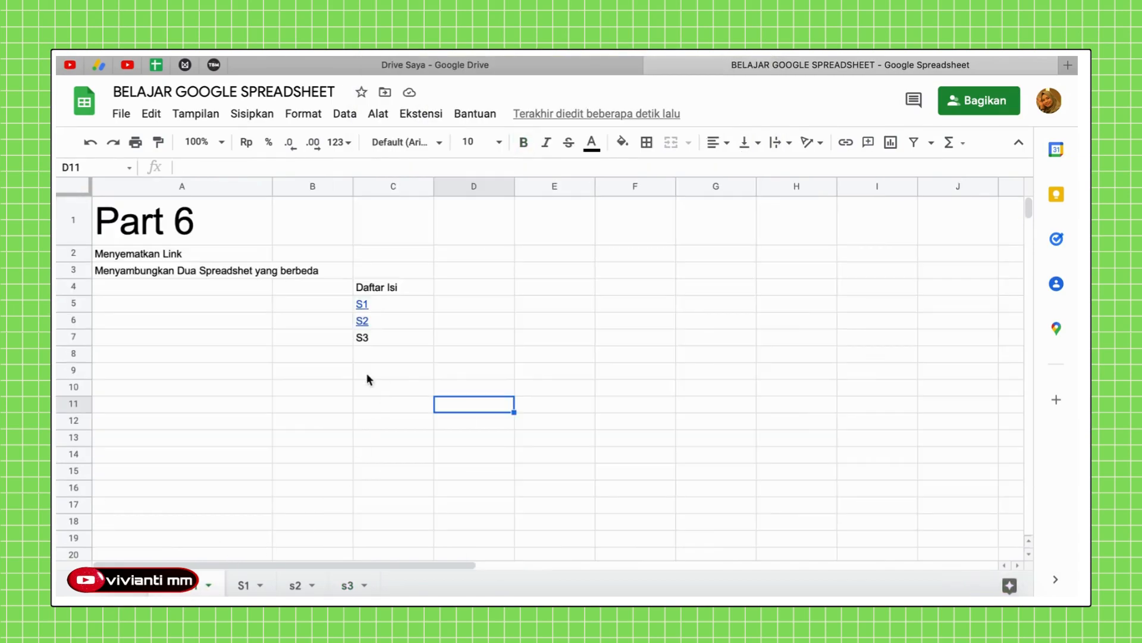
Link the S3 entry in cell C7 to sheet s3 using the copied sheet address.
{"action": "left_click", "coordinate": [366, 338]}
{"action": "right_click", "coordinate": [366, 338]}
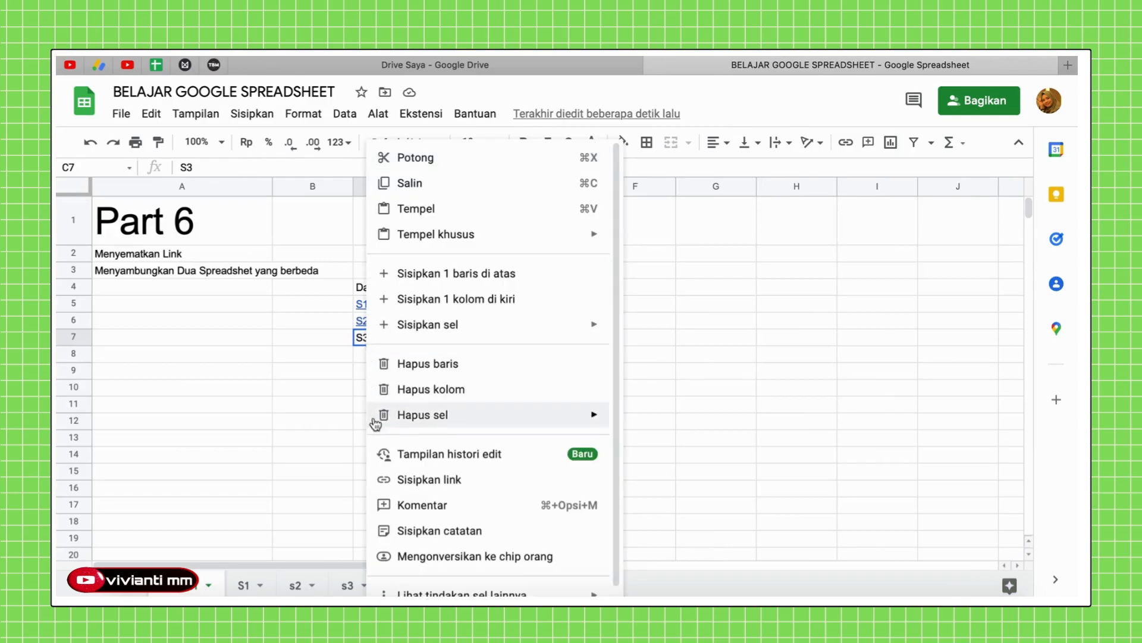
{"action": "left_click", "coordinate": [412, 481]}
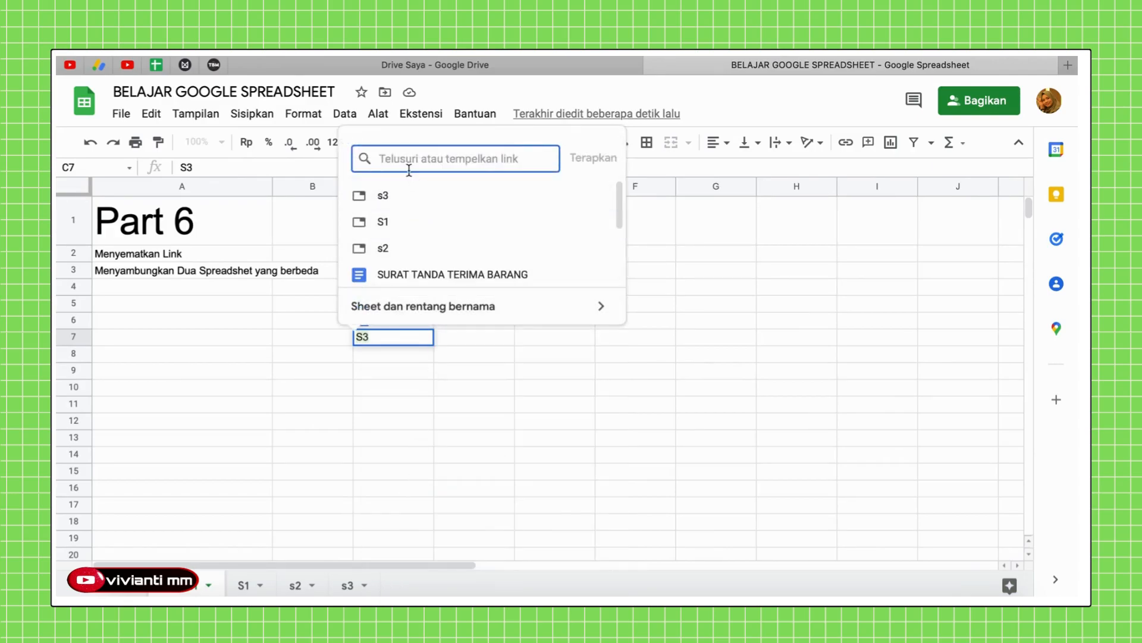
{"action": "key", "text": "ctrl+v"}
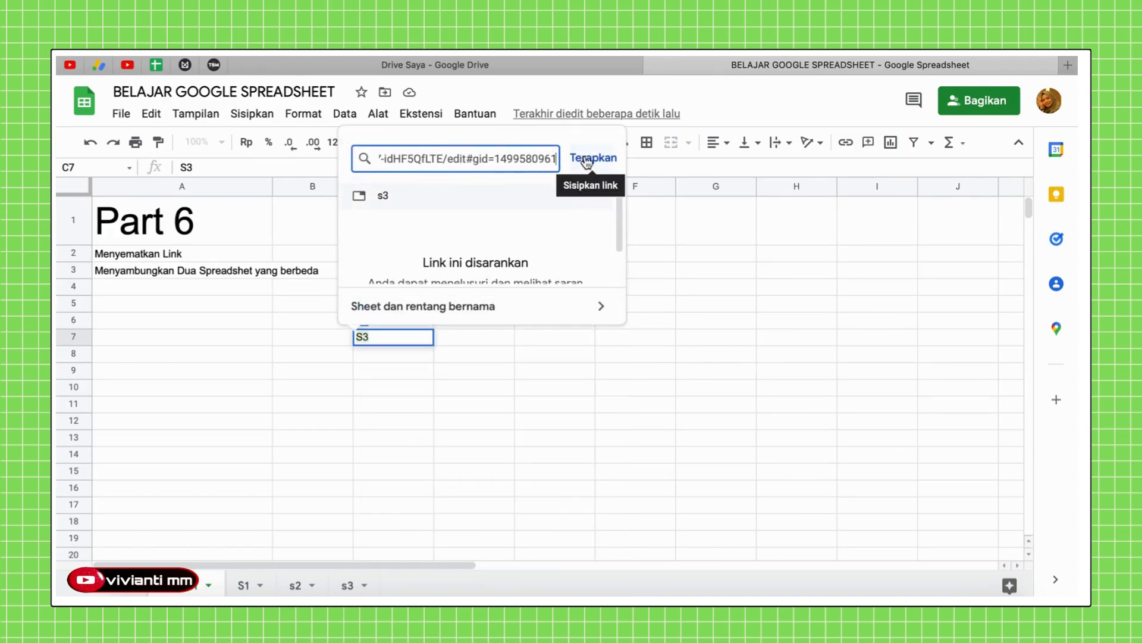
{"action": "left_click", "coordinate": [552, 193]}
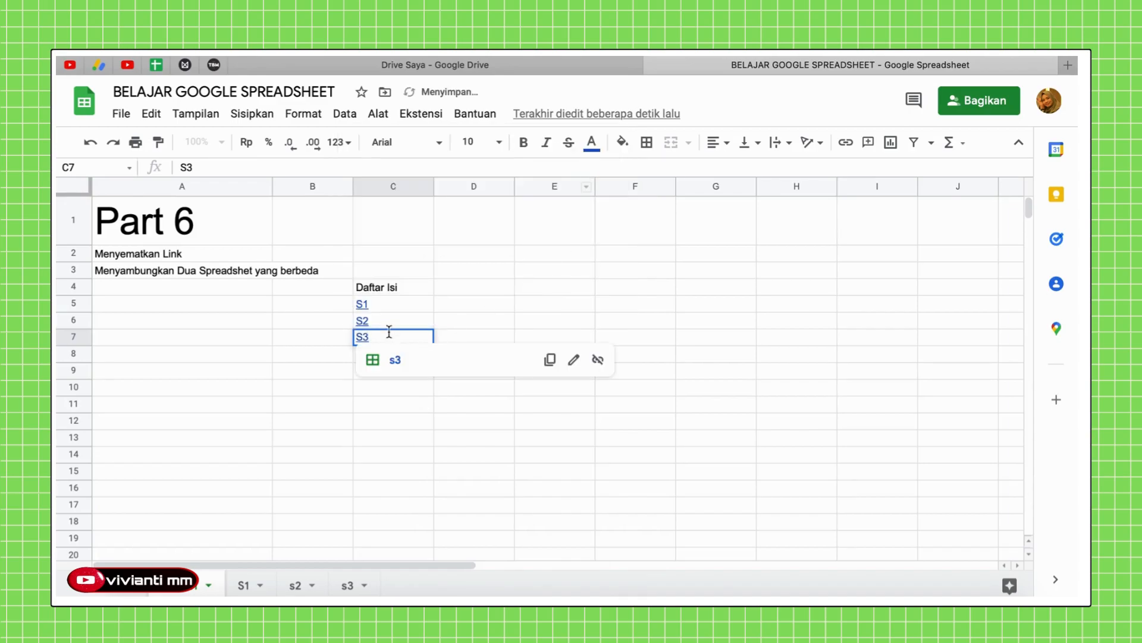
Test the S3 link in cell C7 by following it to sheet s3.
{"action": "left_click", "coordinate": [548, 311]}
{"action": "left_click", "coordinate": [366, 338]}
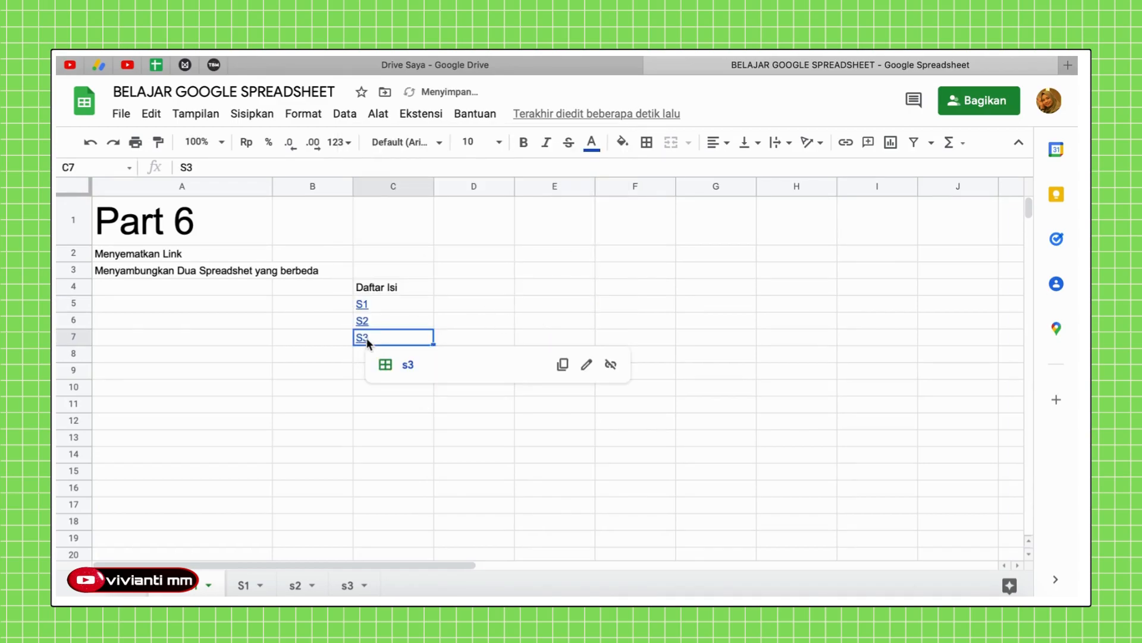
{"action": "left_click", "coordinate": [408, 364]}
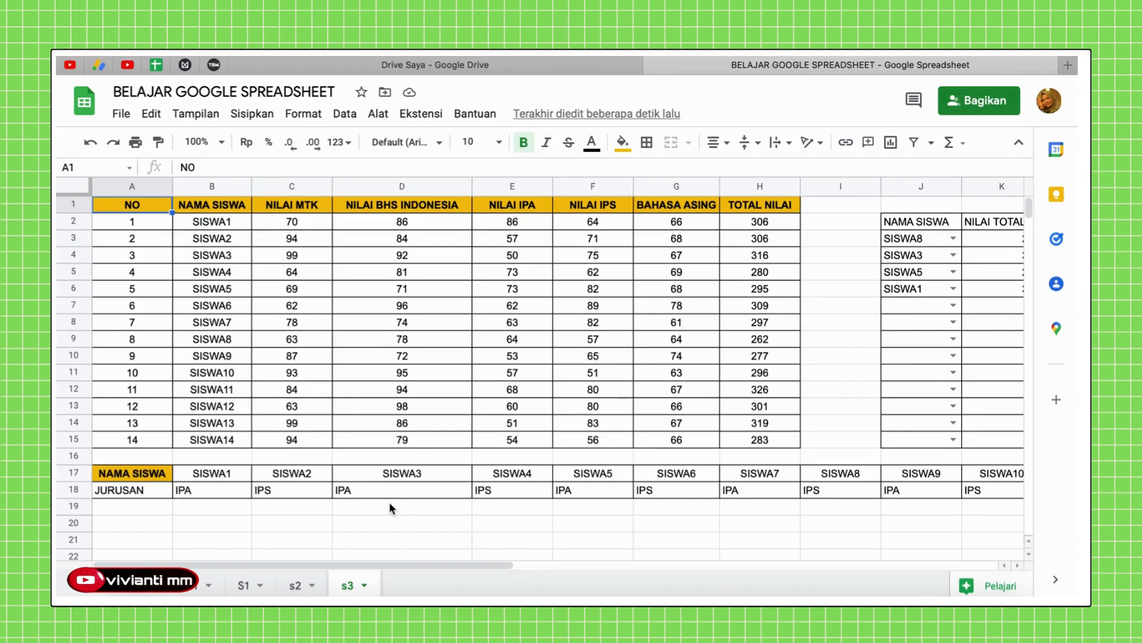
Make a copy of the spreadsheet in Drive Saya named "Salinan dari BELAJAR GOOGLE SPREADSHEET".
{"action": "left_click", "coordinate": [220, 92]}
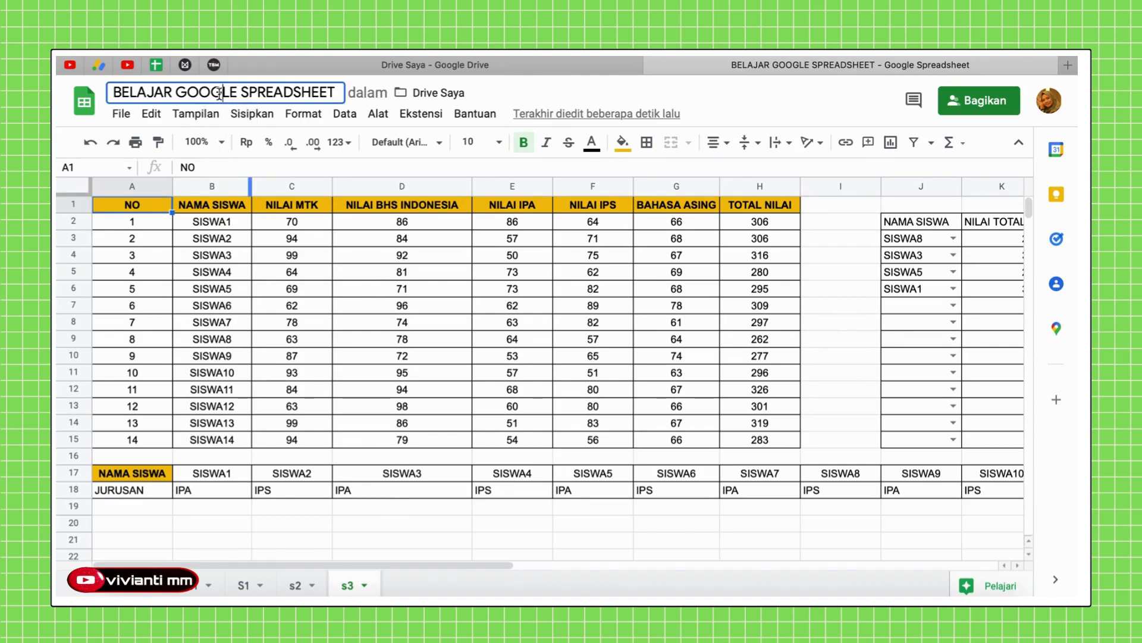
{"action": "left_click", "coordinate": [527, 87]}
{"action": "left_click", "coordinate": [121, 114]}
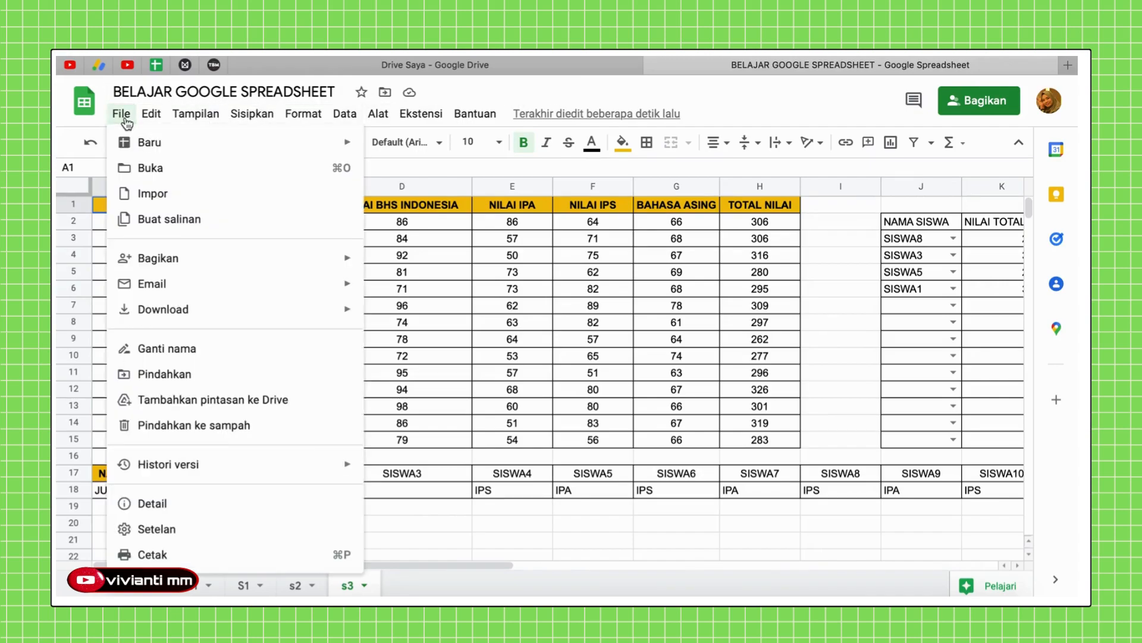
{"action": "left_click", "coordinate": [164, 225]}
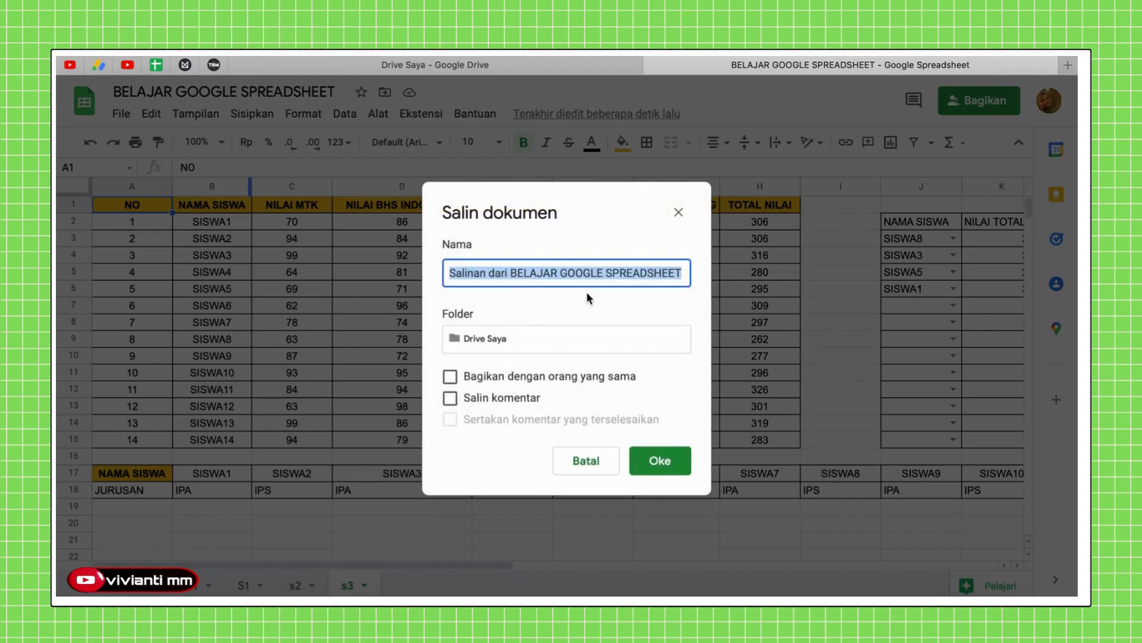
{"action": "left_click", "coordinate": [660, 462]}
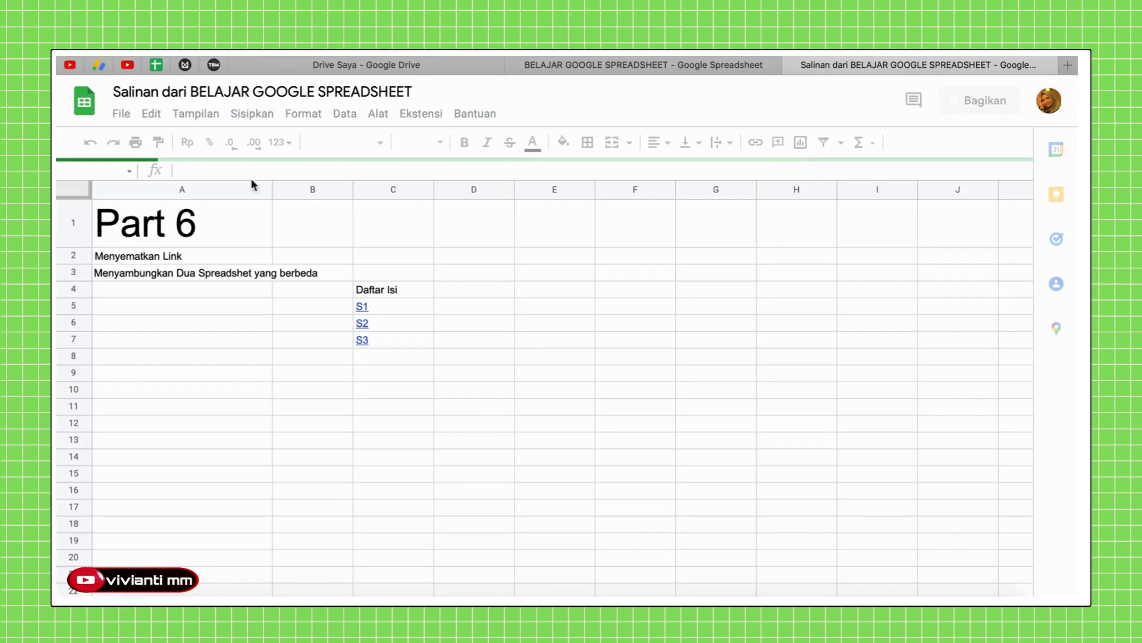
Enter "ini salinana" in cell E1 of the copied spreadsheet's Part 6 sheet and fill the cell red.
{"action": "left_click", "coordinate": [556, 219]}
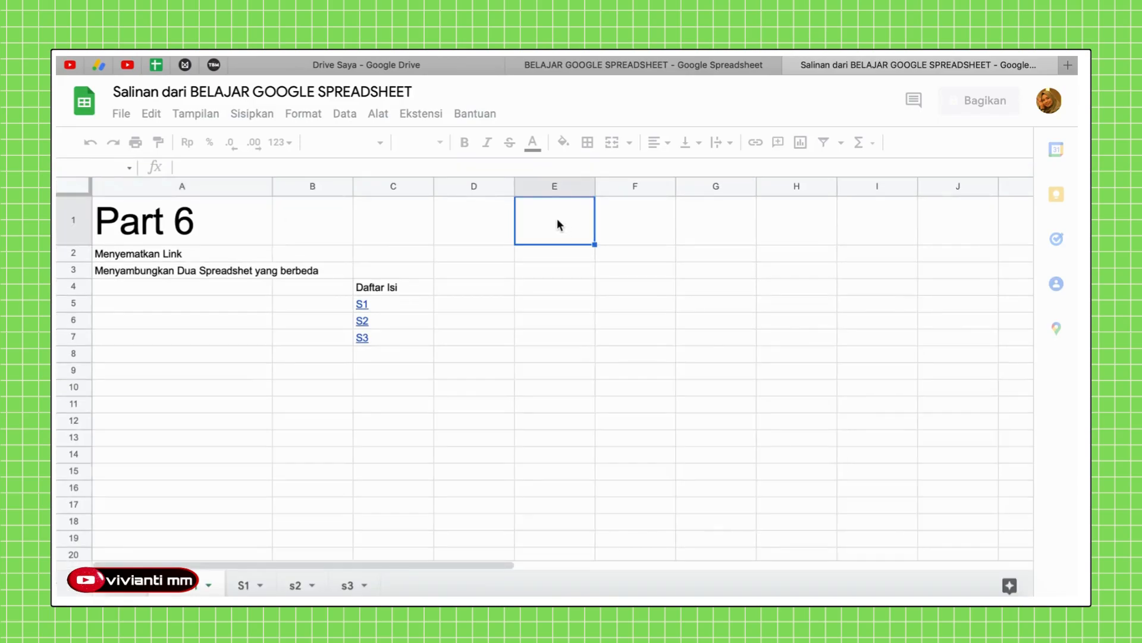
{"action": "type", "text": "ini "}
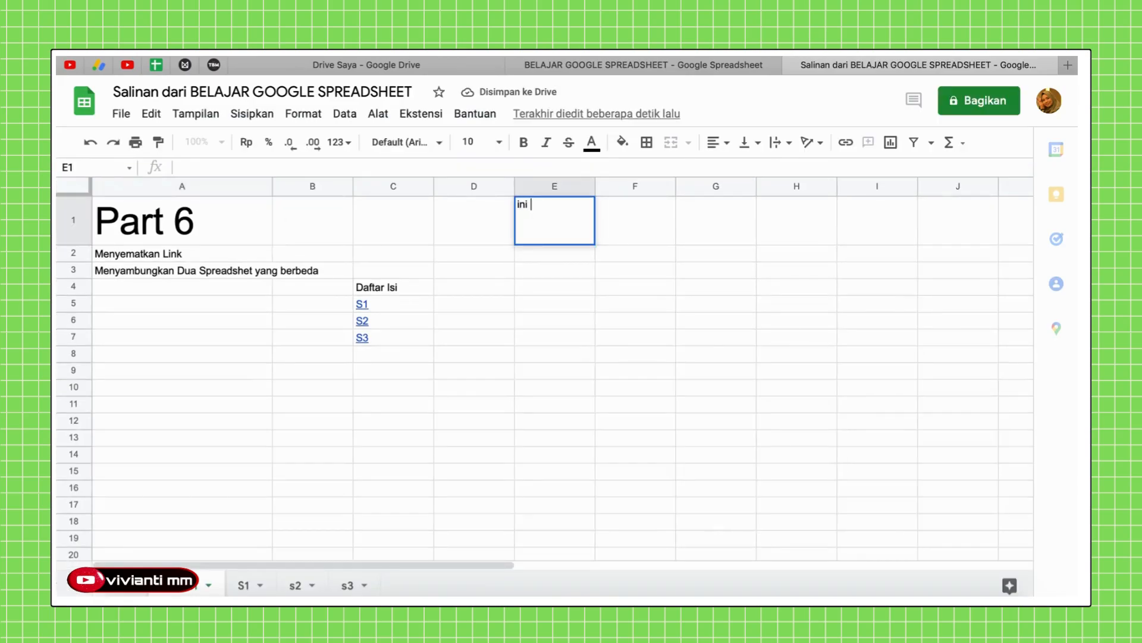
{"action": "type", "text": "salinana"}
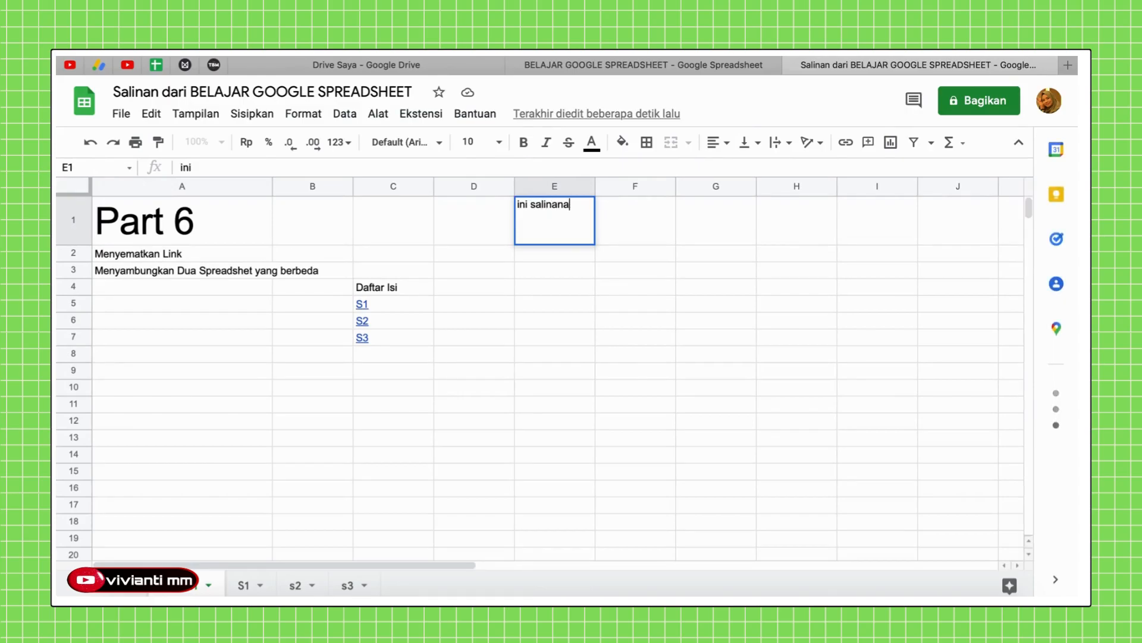
{"action": "key", "text": "Tab"}
{"action": "left_click", "coordinate": [567, 226]}
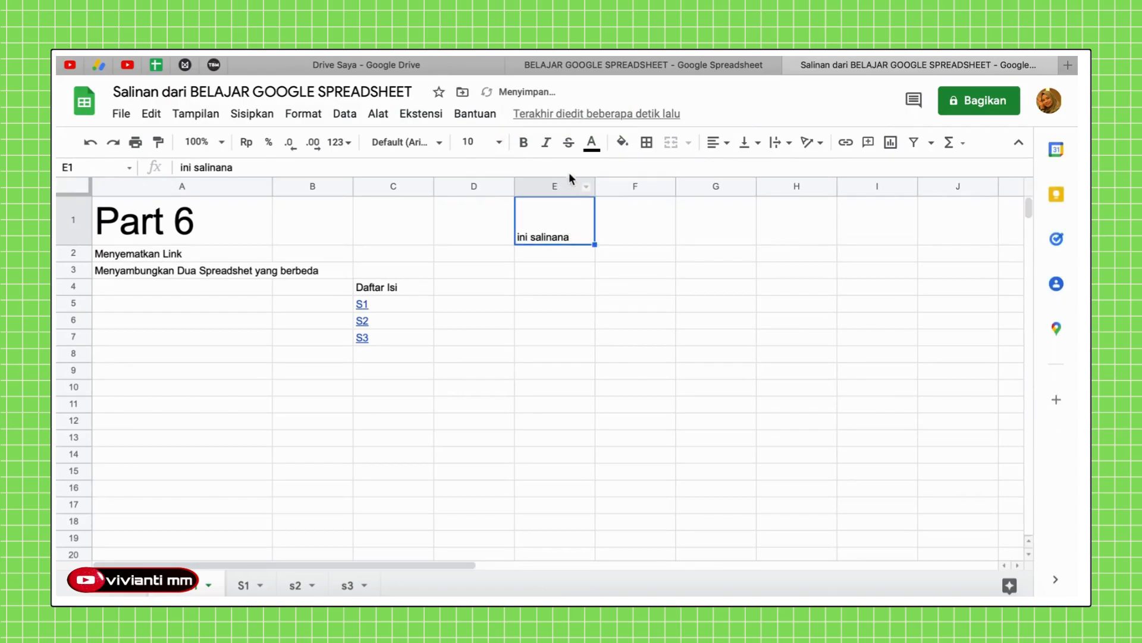
{"action": "left_click", "coordinate": [622, 141]}
{"action": "left_click", "coordinate": [682, 206]}
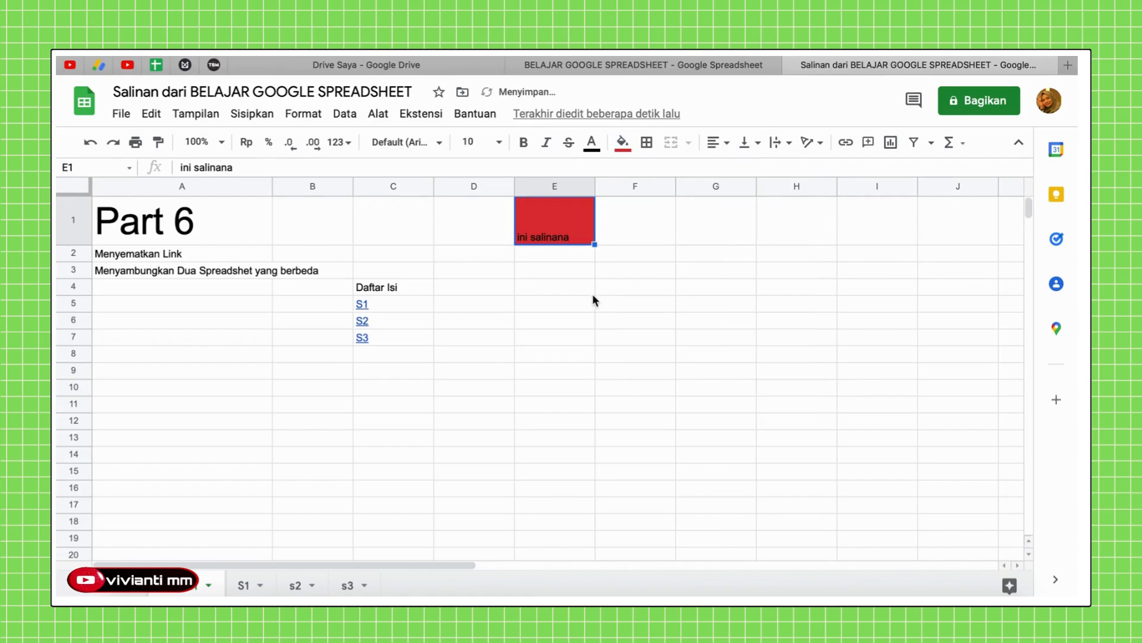
{"action": "left_click", "coordinate": [591, 292]}
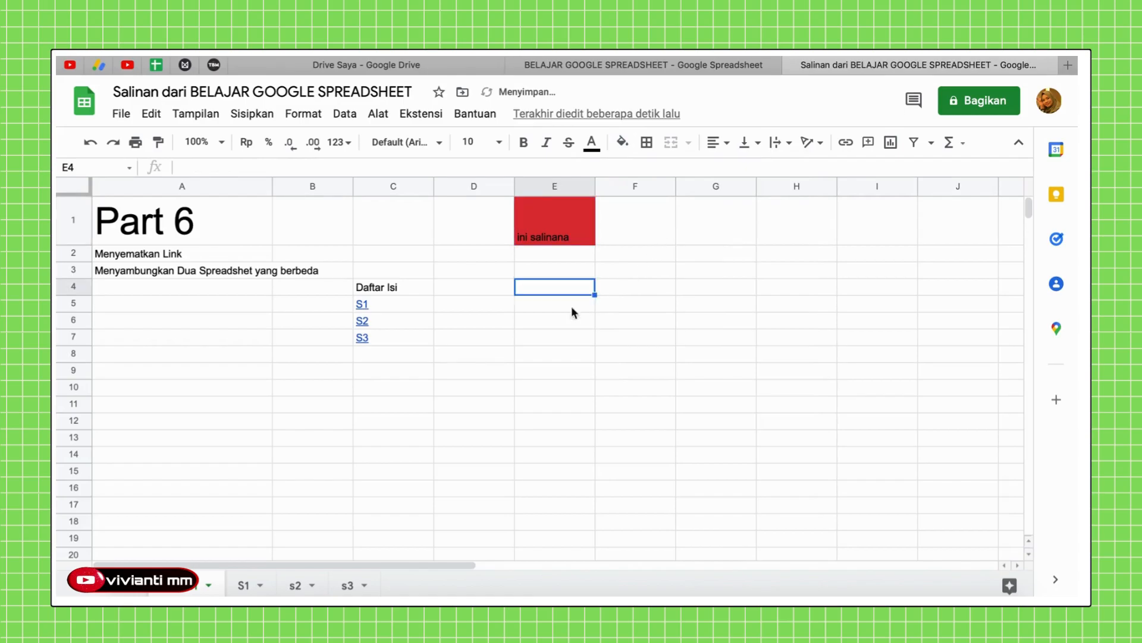
Copy the web address of the copied spreadsheet and return to the Part 6 sheet of the original spreadsheet.
{"action": "left_click", "coordinate": [609, 63]}
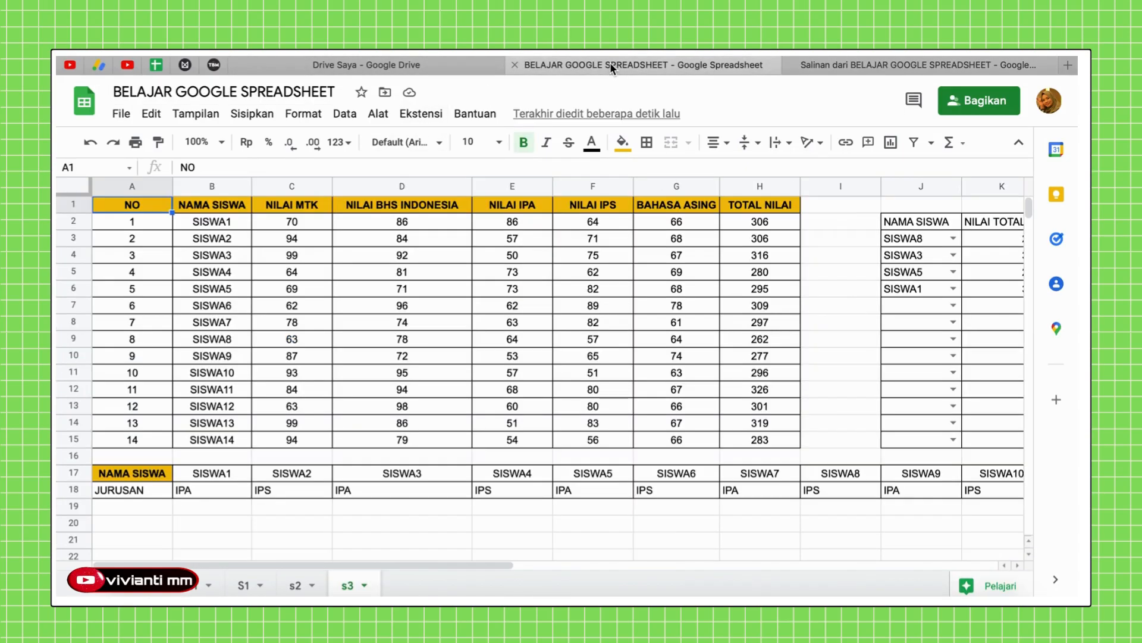
{"action": "left_click", "coordinate": [871, 63]}
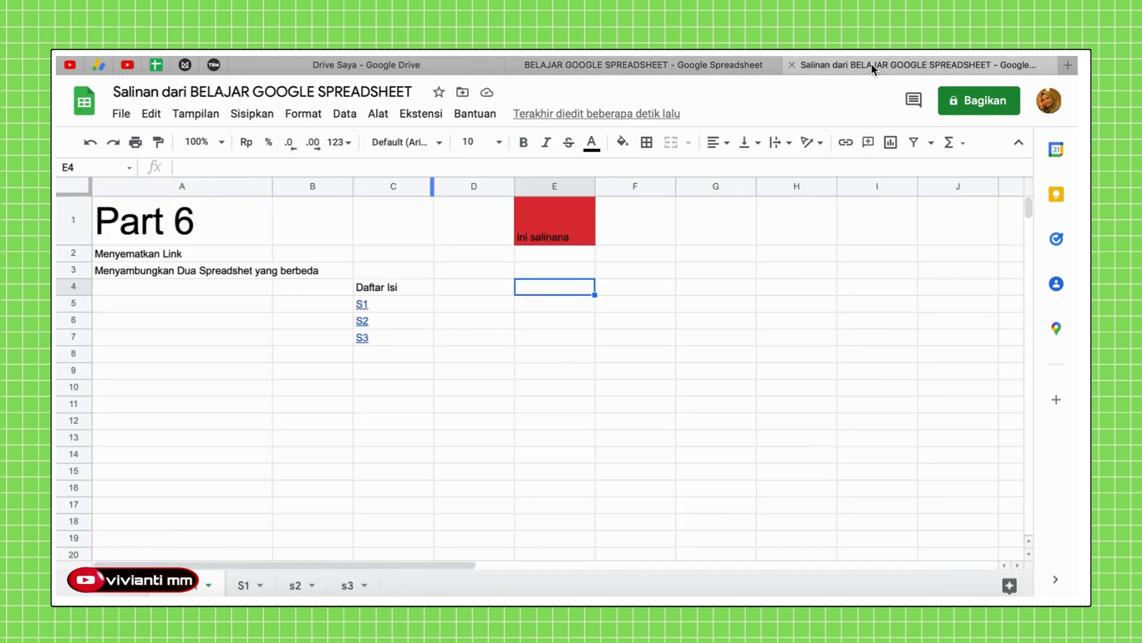
{"action": "key", "text": "super+l"}
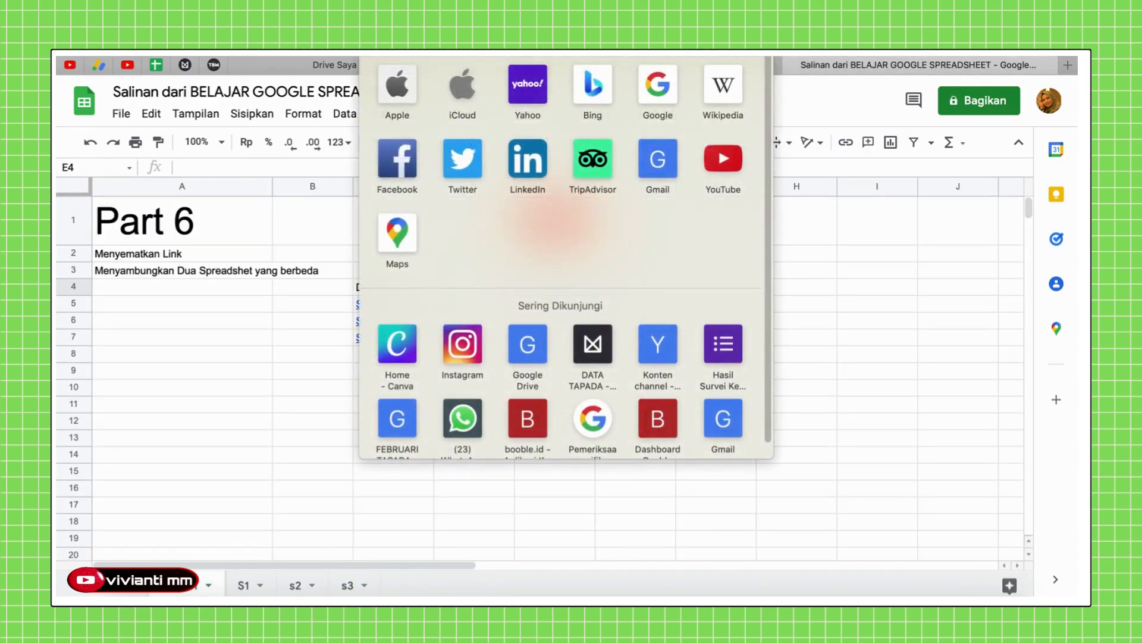
{"action": "key", "text": "Escape"}
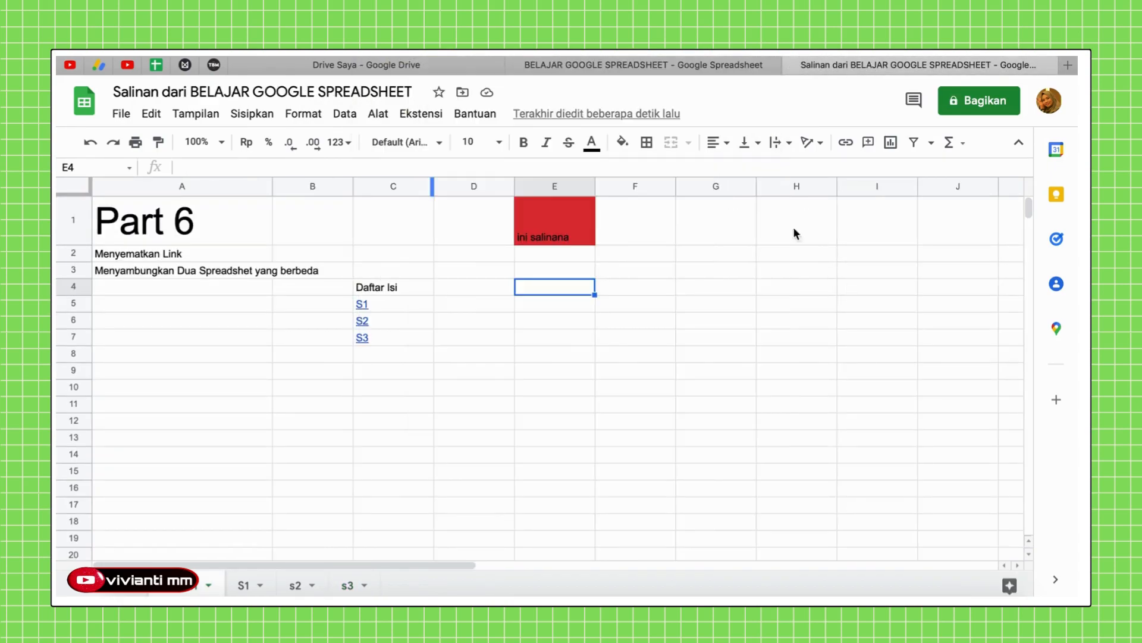
{"action": "left_click", "coordinate": [587, 67]}
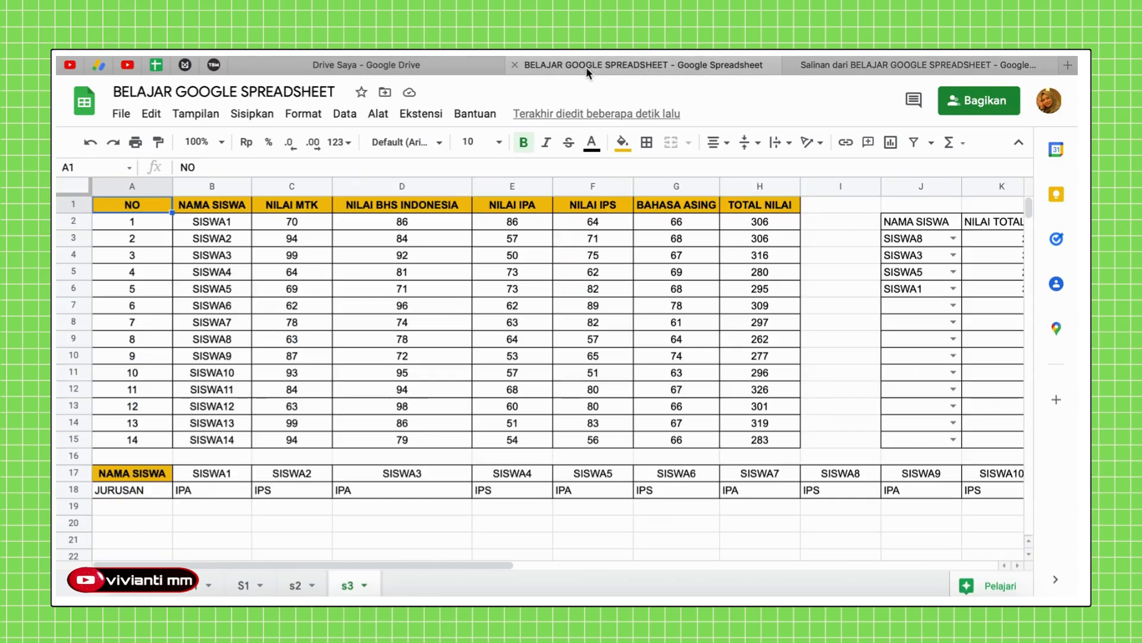
{"action": "left_click", "coordinate": [190, 586]}
Insert a link to the copied spreadsheet in cell C8 using its copied web address.
{"action": "left_click", "coordinate": [373, 355]}
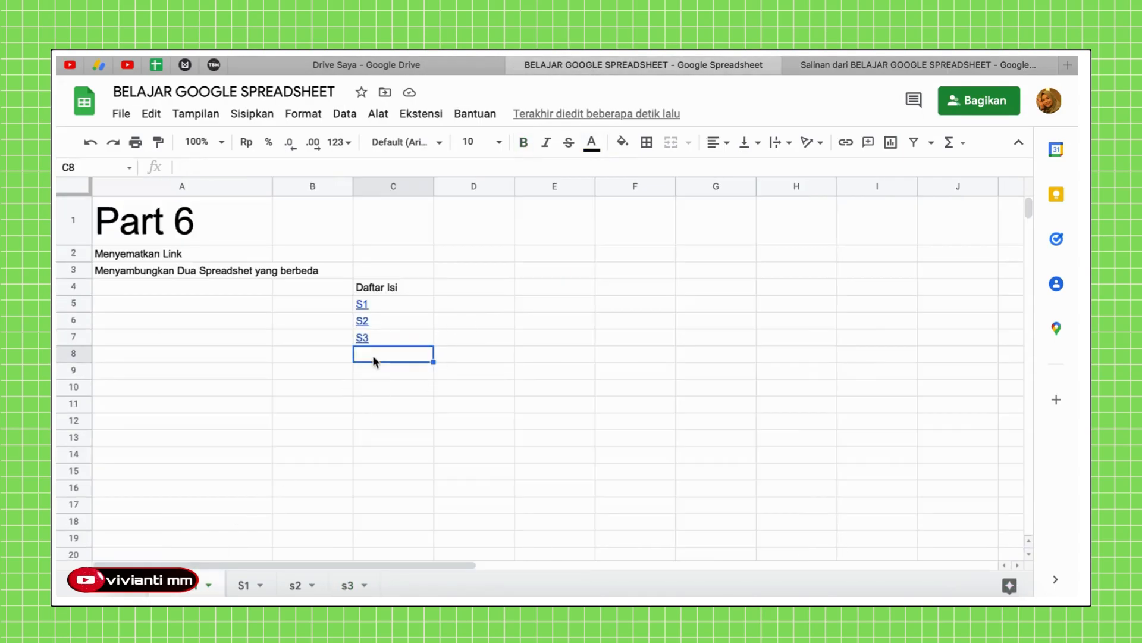
{"action": "right_click", "coordinate": [376, 354]}
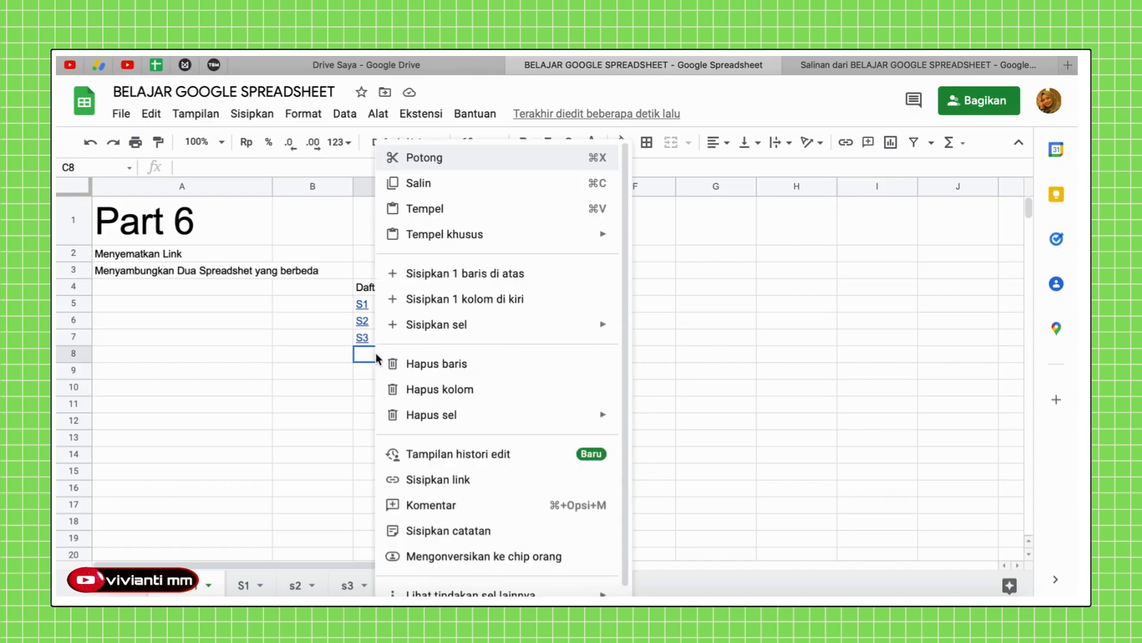
{"action": "left_click", "coordinate": [426, 480]}
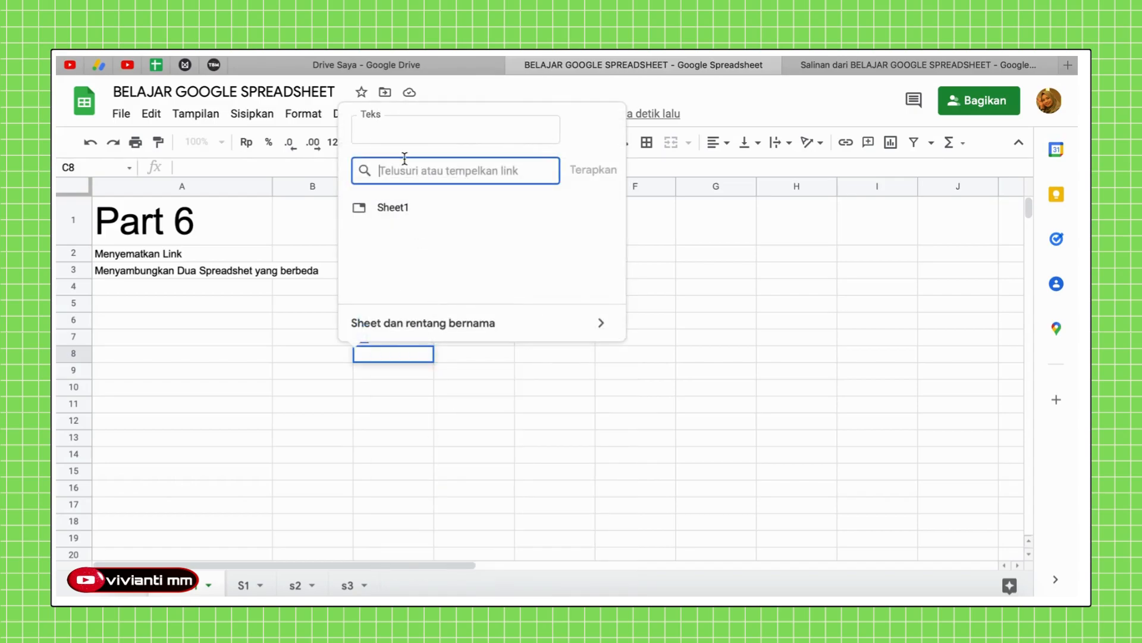
{"action": "key", "text": "ctrl+v"}
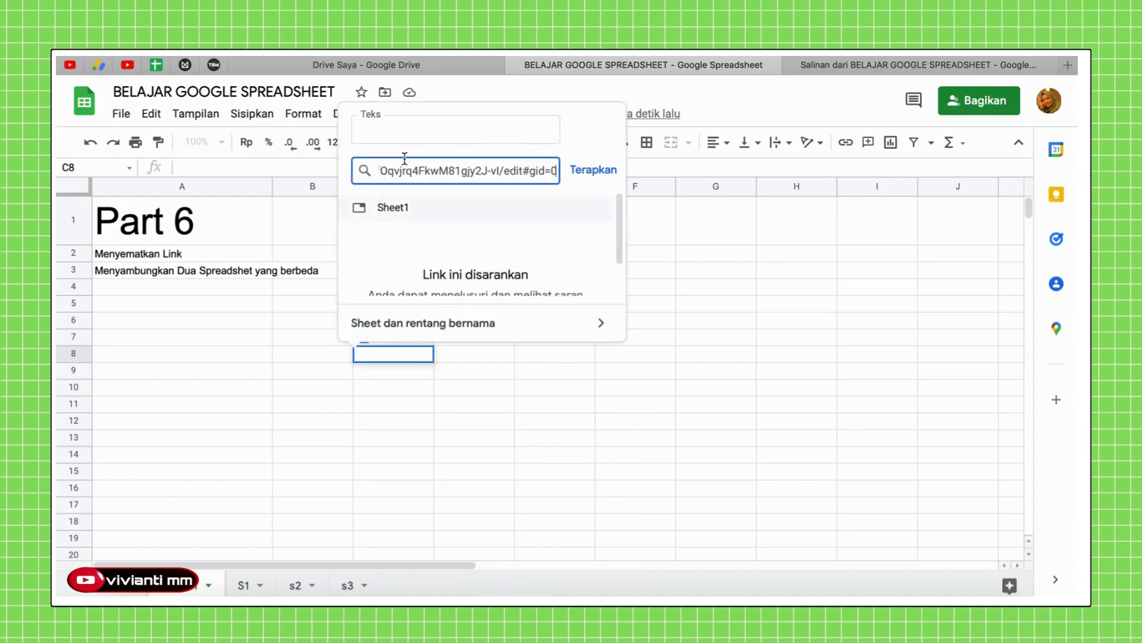
{"action": "left_click", "coordinate": [582, 173]}
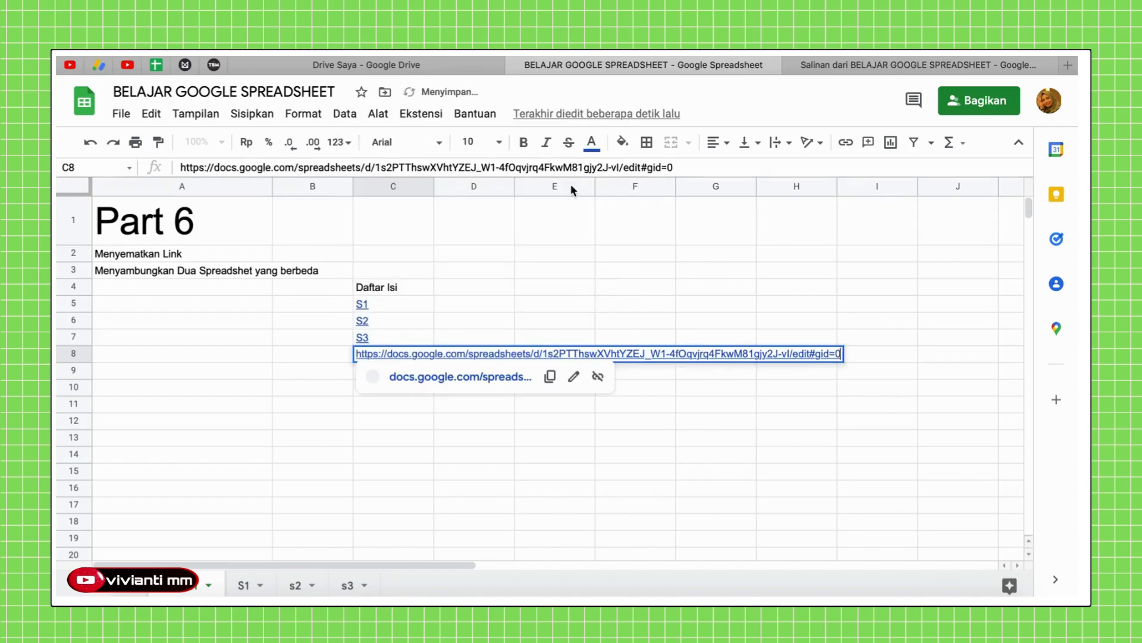
Change the display text of the link in cell C8 to "sheet lain".
{"action": "left_click", "coordinate": [574, 377]}
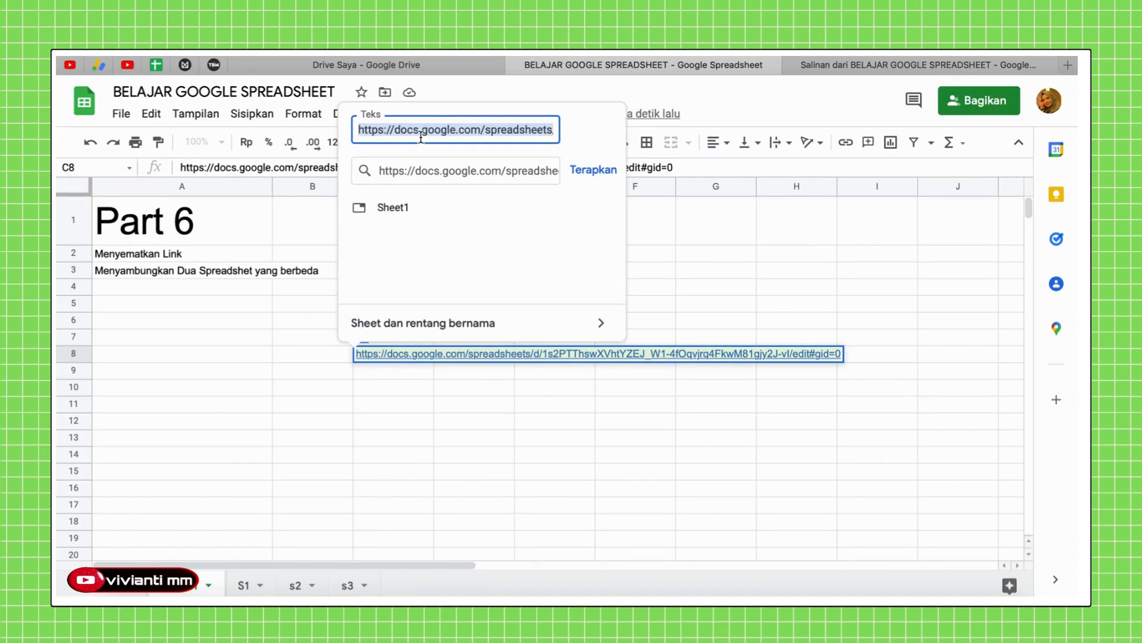
{"action": "type", "text": "sheet lain"}
{"action": "key", "text": "Return"}
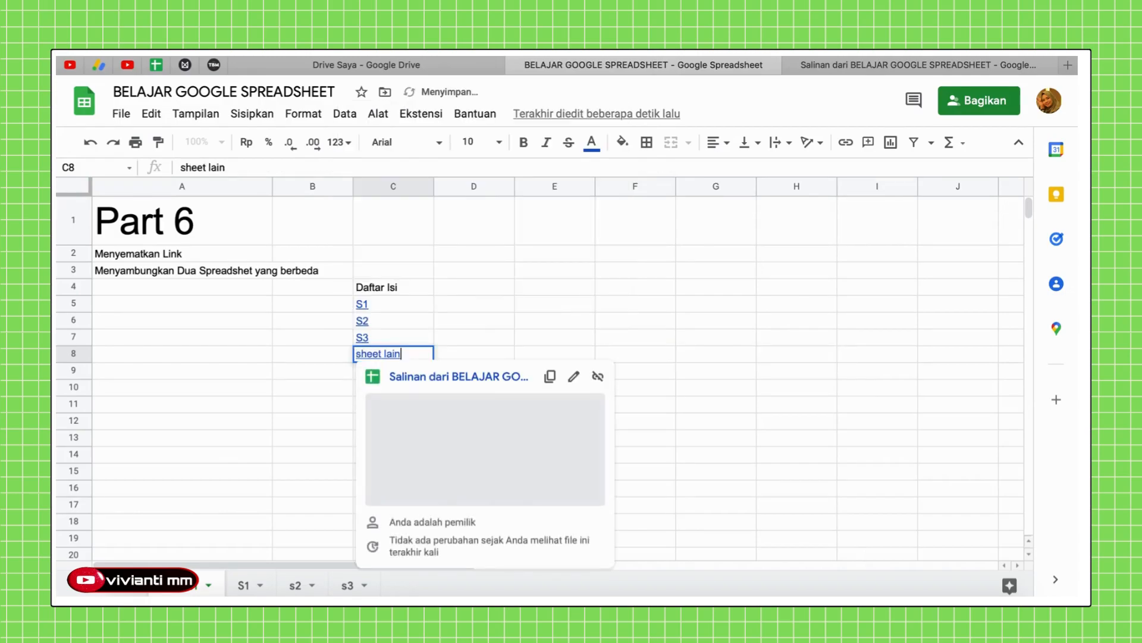
{"action": "left_click", "coordinate": [644, 309]}
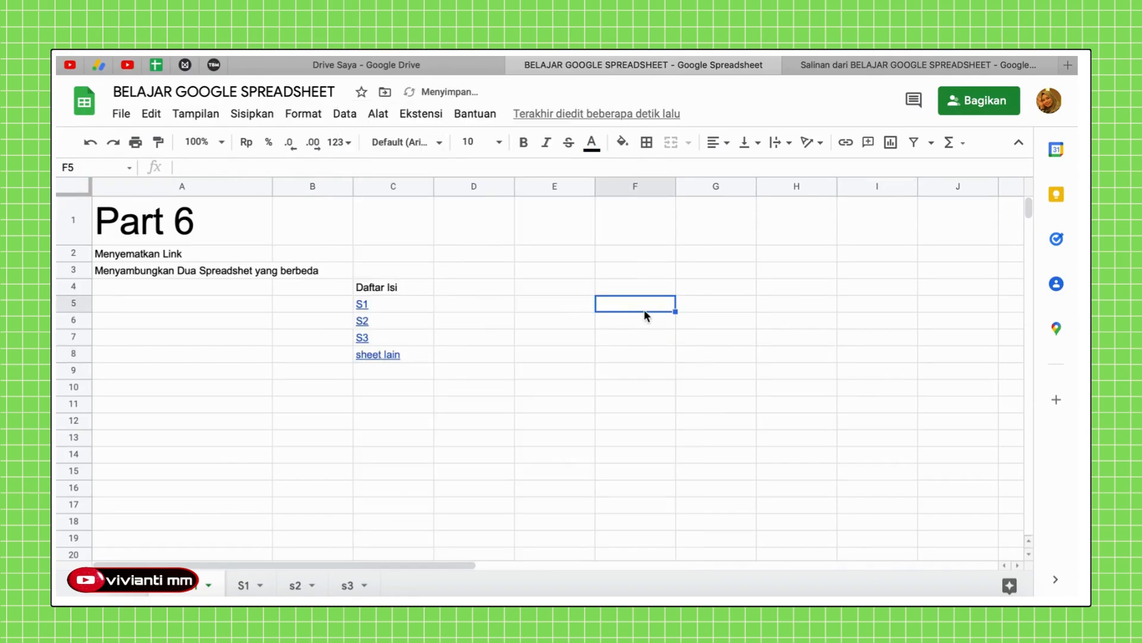
Test the "sheet lain" link in cell C8 by following it, and close both browser tabs of the copied spreadsheet.
{"action": "left_click", "coordinate": [381, 354]}
{"action": "left_click", "coordinate": [407, 381]}
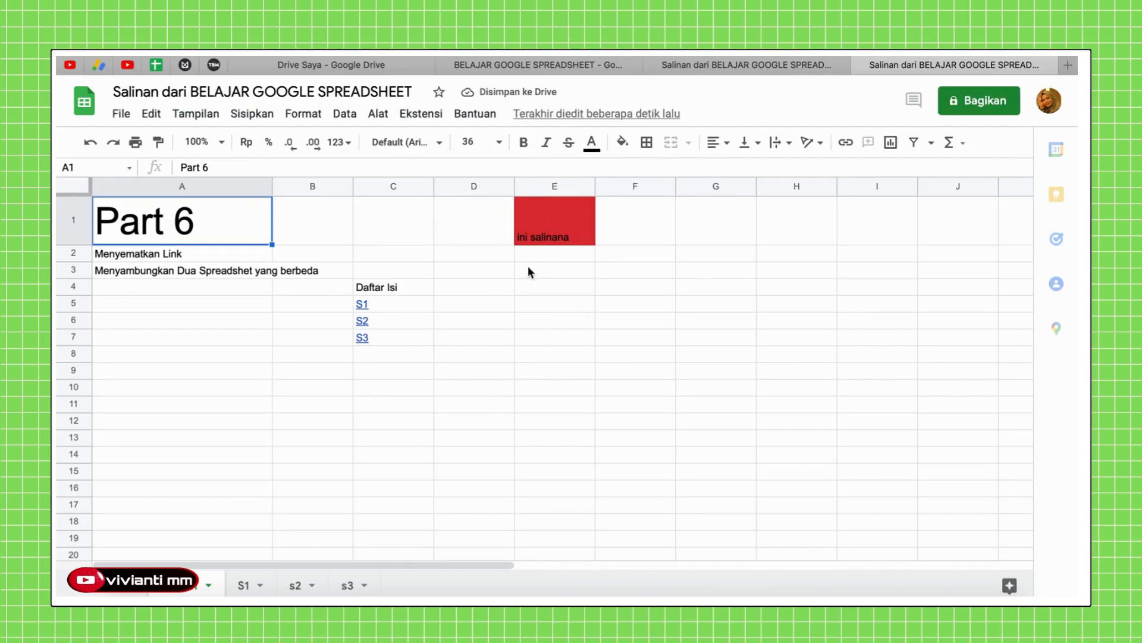
{"action": "left_click", "coordinate": [718, 67]}
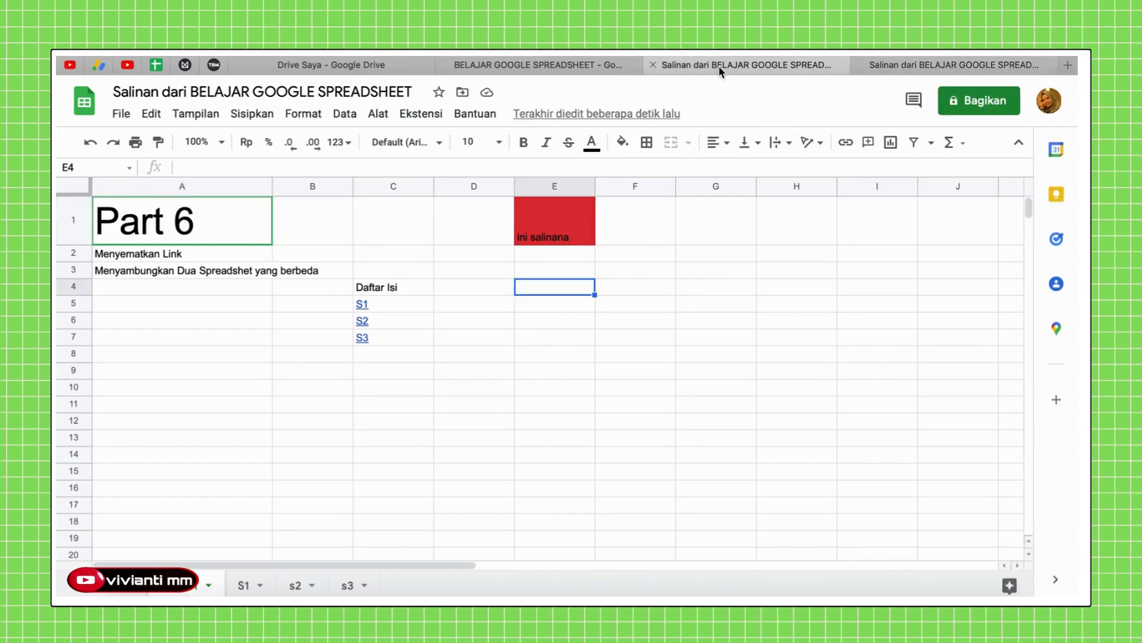
{"action": "left_click", "coordinate": [656, 65]}
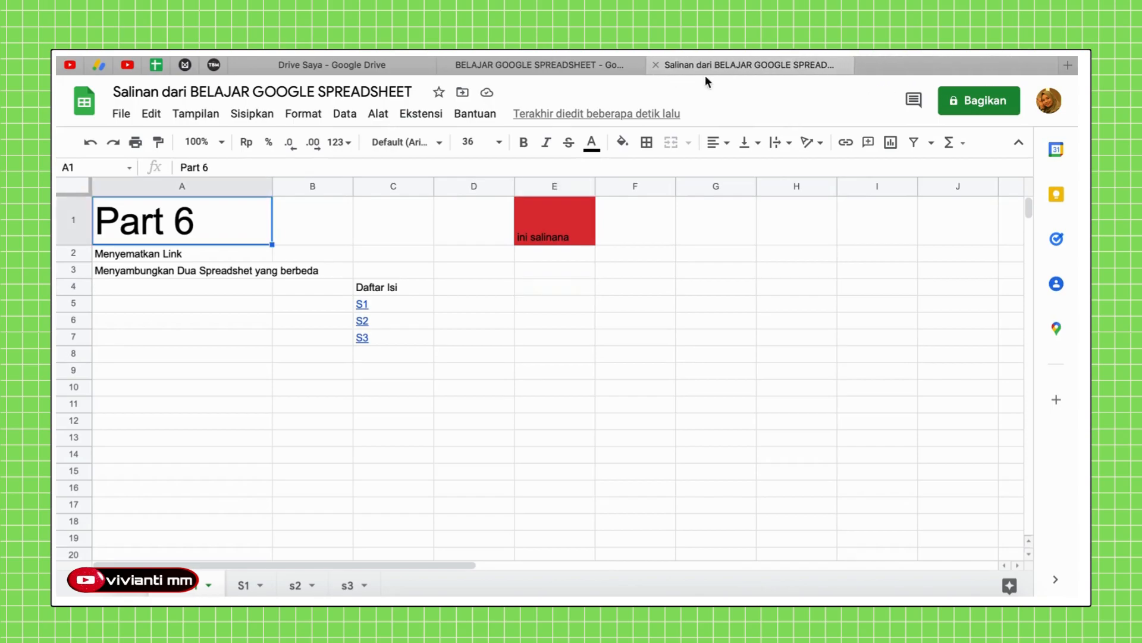
{"action": "left_click", "coordinate": [793, 65]}
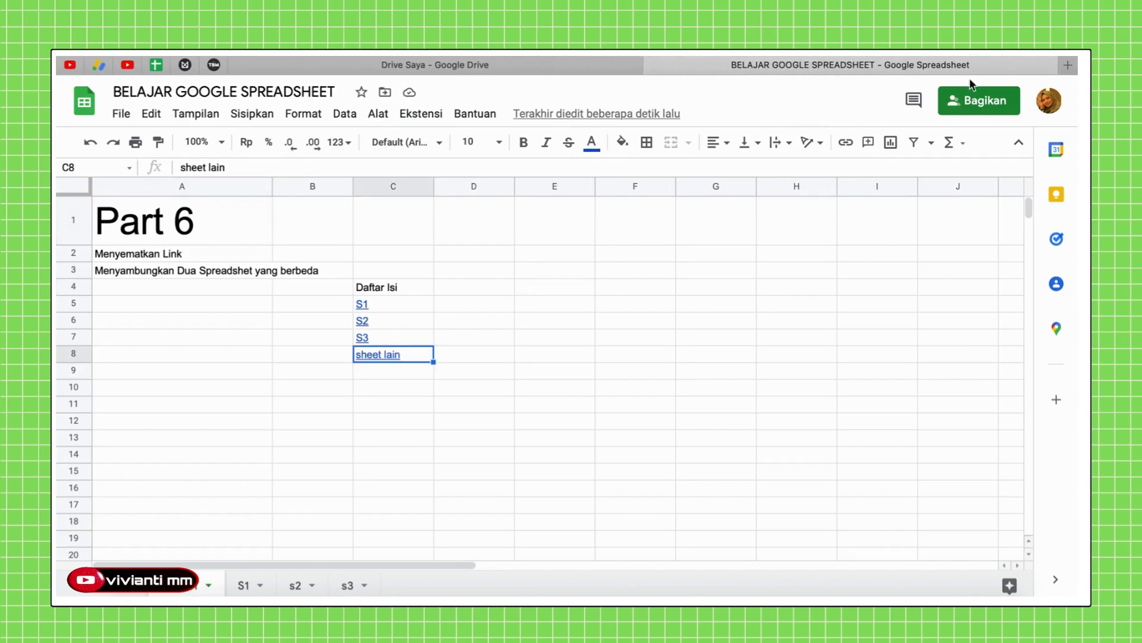
Switch to YouTube Studio, copy the shareable link of the newest video in the channel content, and return to the original spreadsheet.
{"action": "left_click", "coordinate": [1069, 63]}
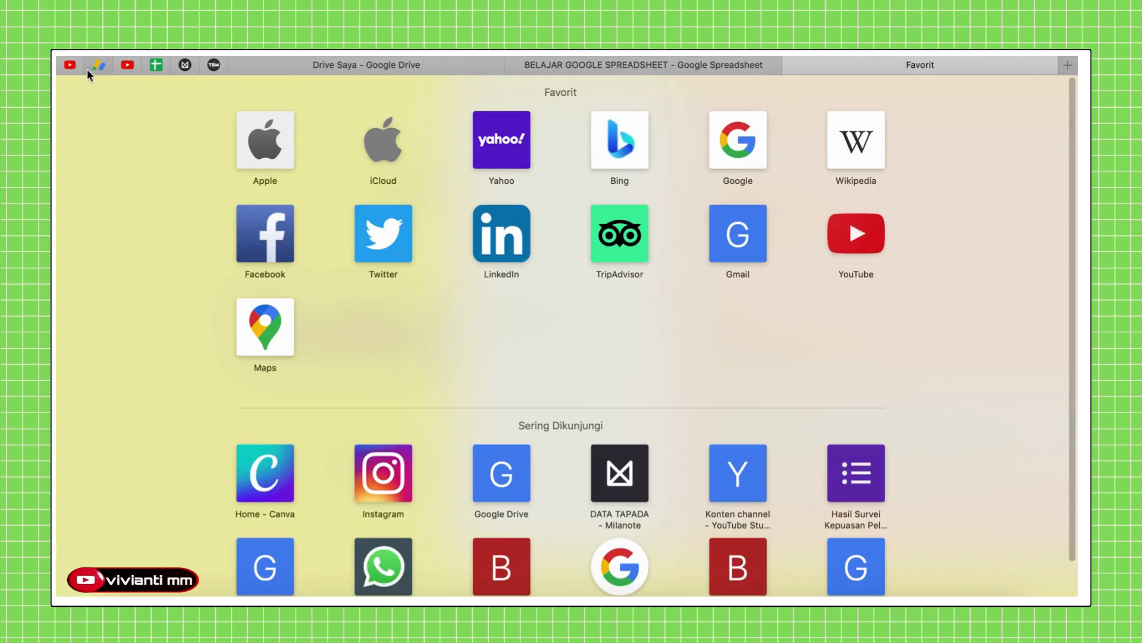
{"action": "left_click", "coordinate": [70, 66]}
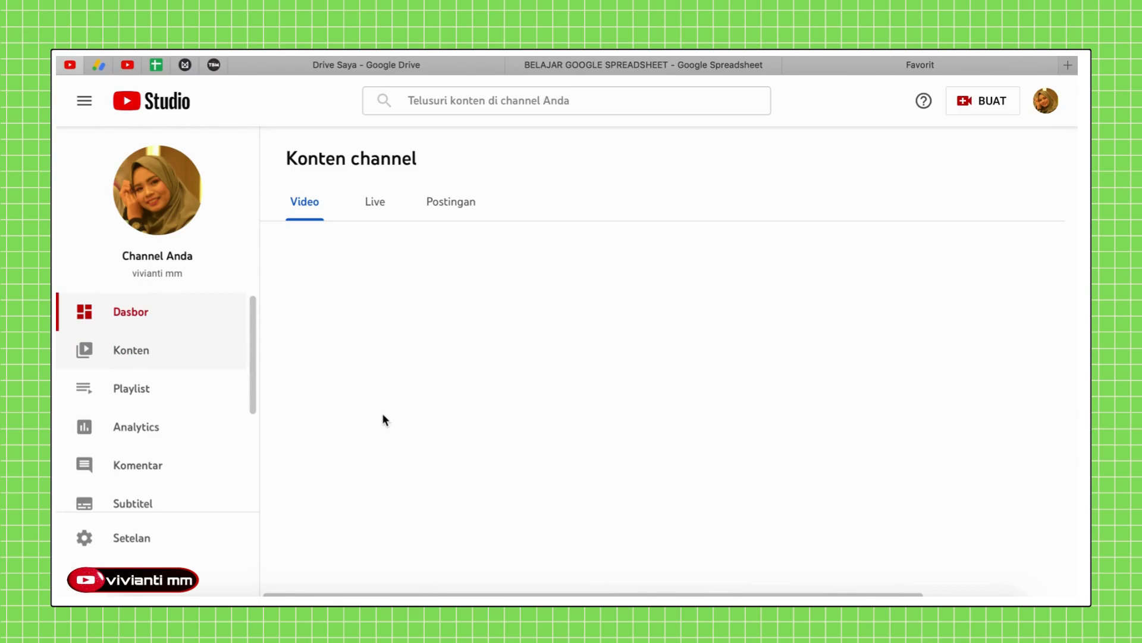
{"action": "left_click", "coordinate": [126, 350]}
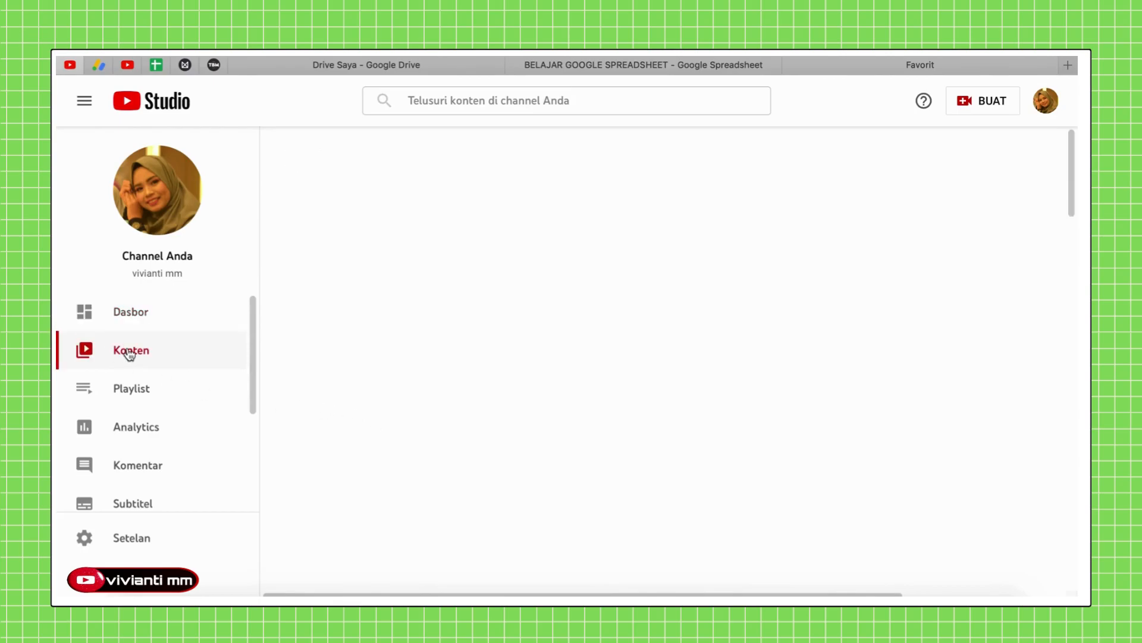
{"action": "mouse_move", "coordinate": [534, 340]}
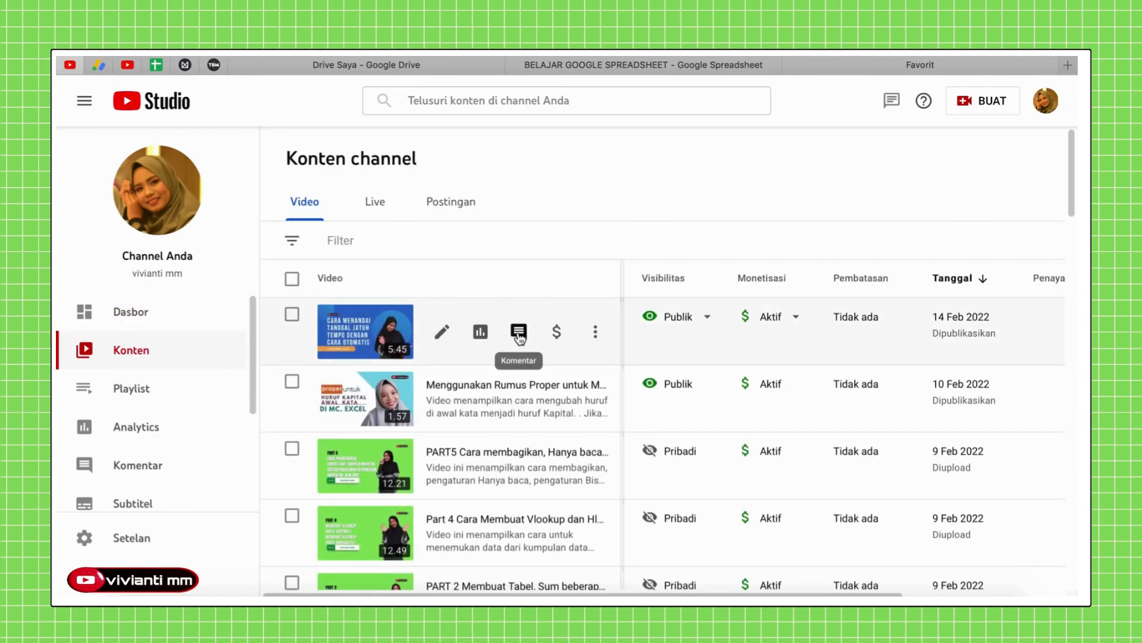
{"action": "left_click", "coordinate": [595, 334]}
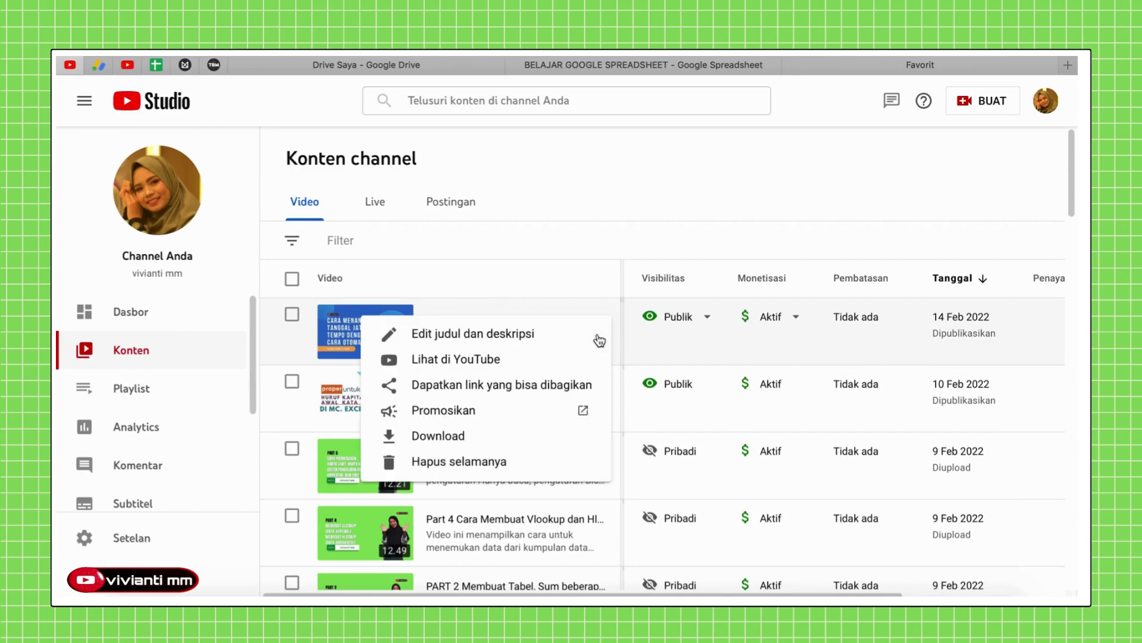
{"action": "left_click", "coordinate": [453, 385]}
{"action": "left_click", "coordinate": [591, 63]}
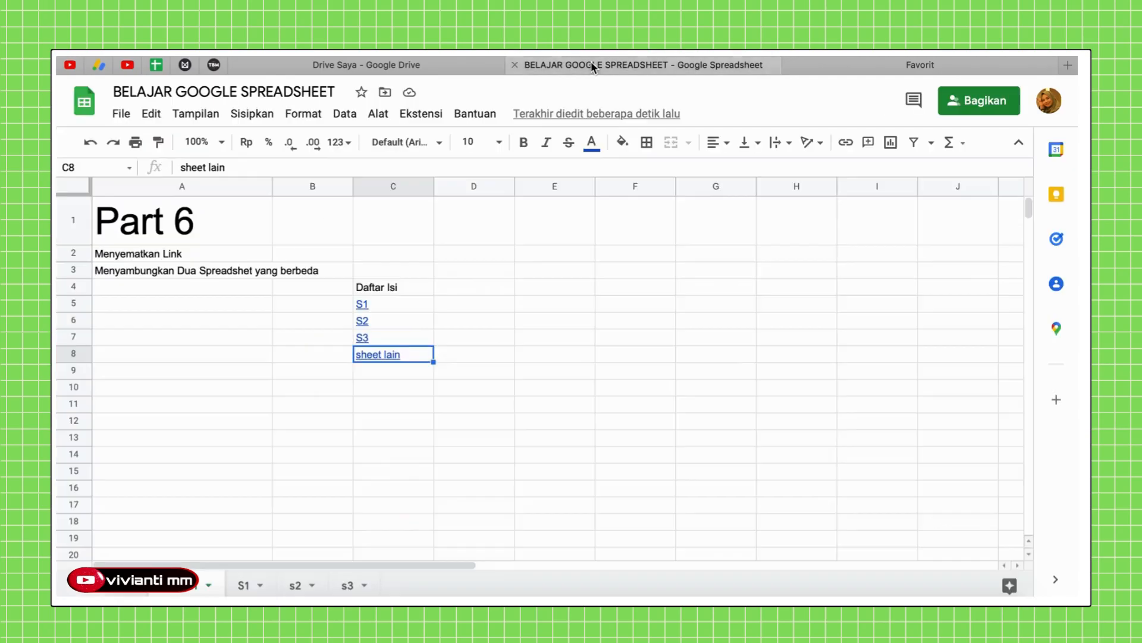
{"action": "left_click", "coordinate": [454, 357]}
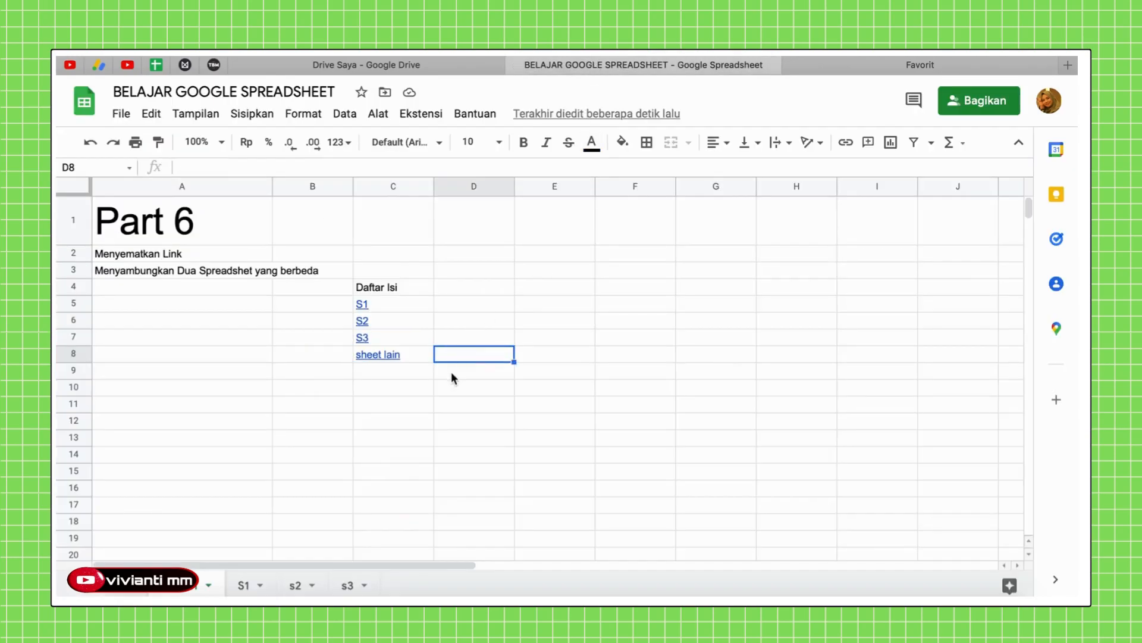
{"action": "left_click", "coordinate": [451, 372]}
{"action": "right_click", "coordinate": [450, 374]}
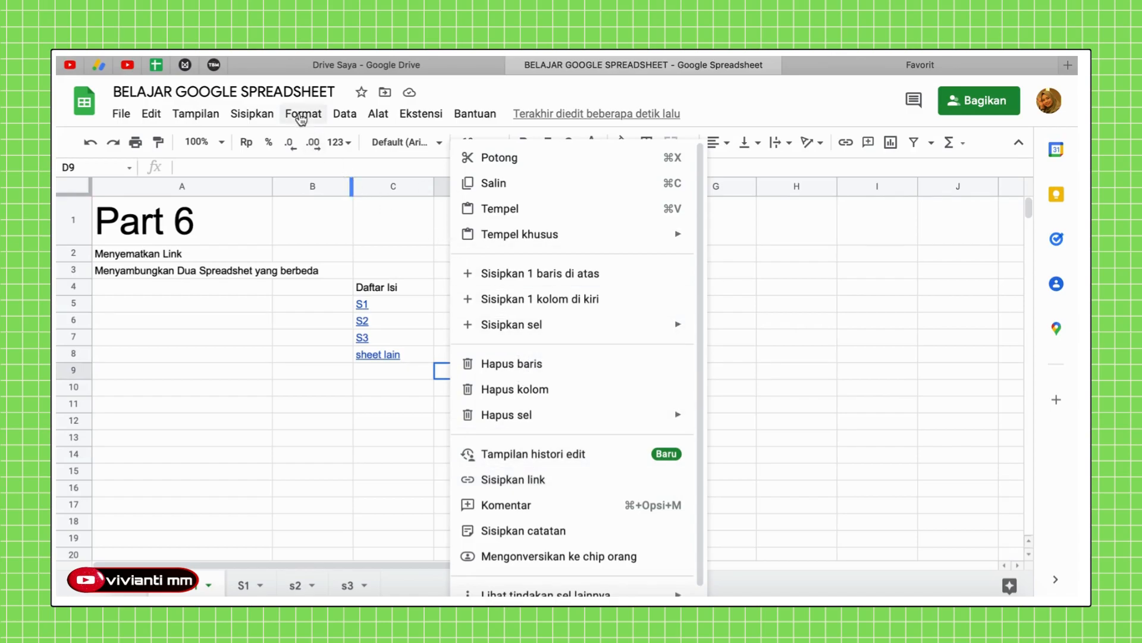
{"action": "left_click", "coordinate": [252, 113]}
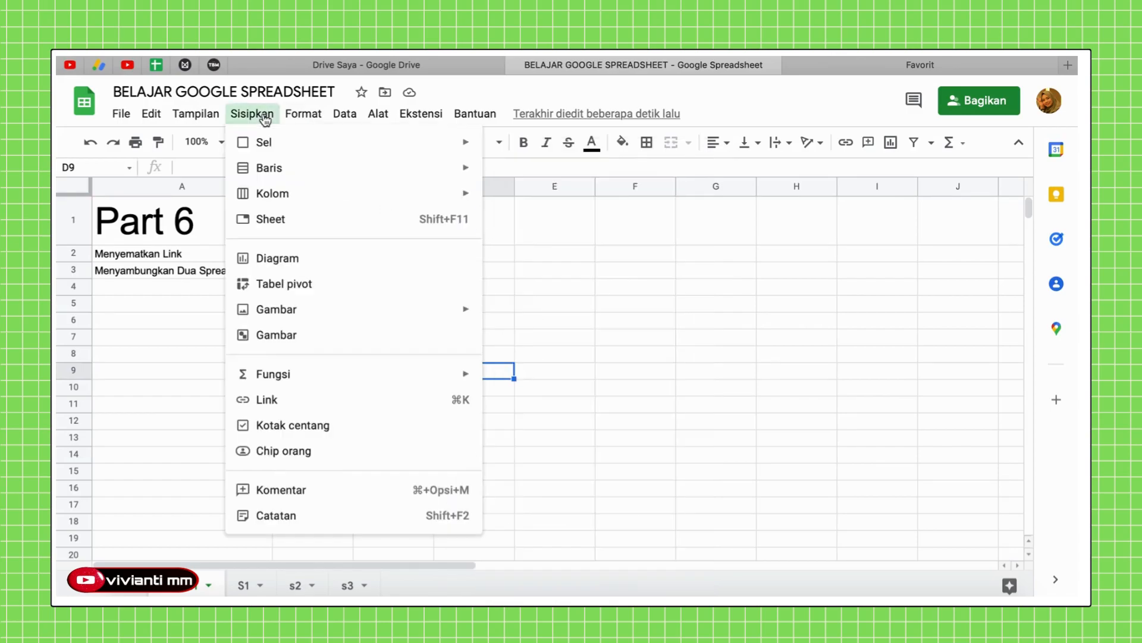
{"action": "left_click", "coordinate": [301, 412]}
{"action": "type", "text": "https://youtu.be/DyMJ9mlrBMA"}
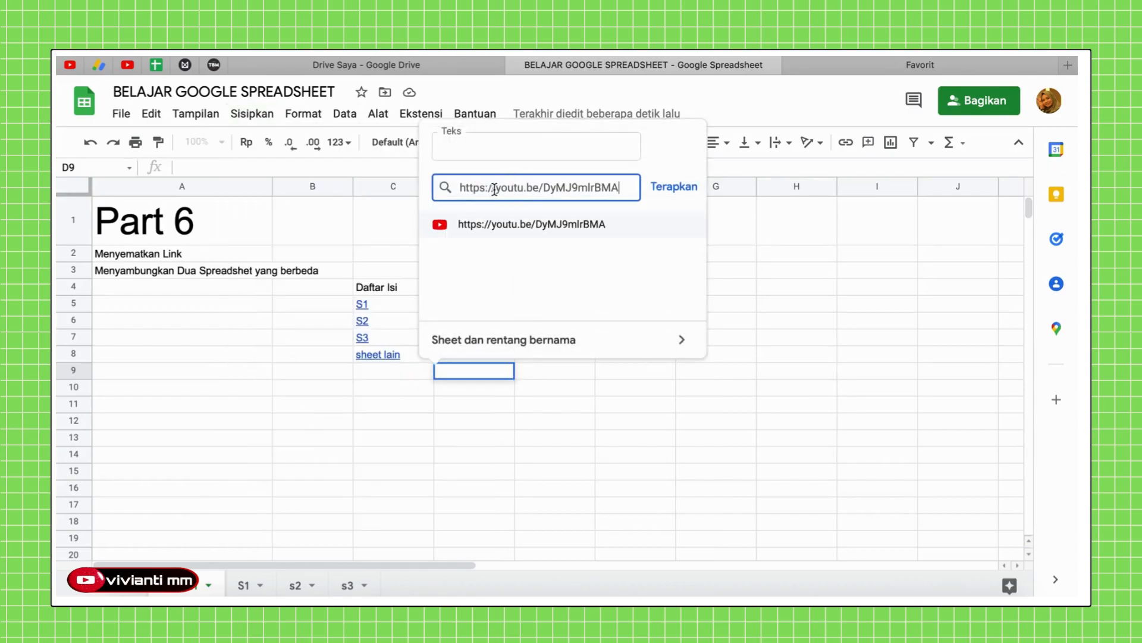
{"action": "left_click", "coordinate": [466, 145]}
{"action": "type", "text": "youtube"}
{"action": "key", "text": "Return"}
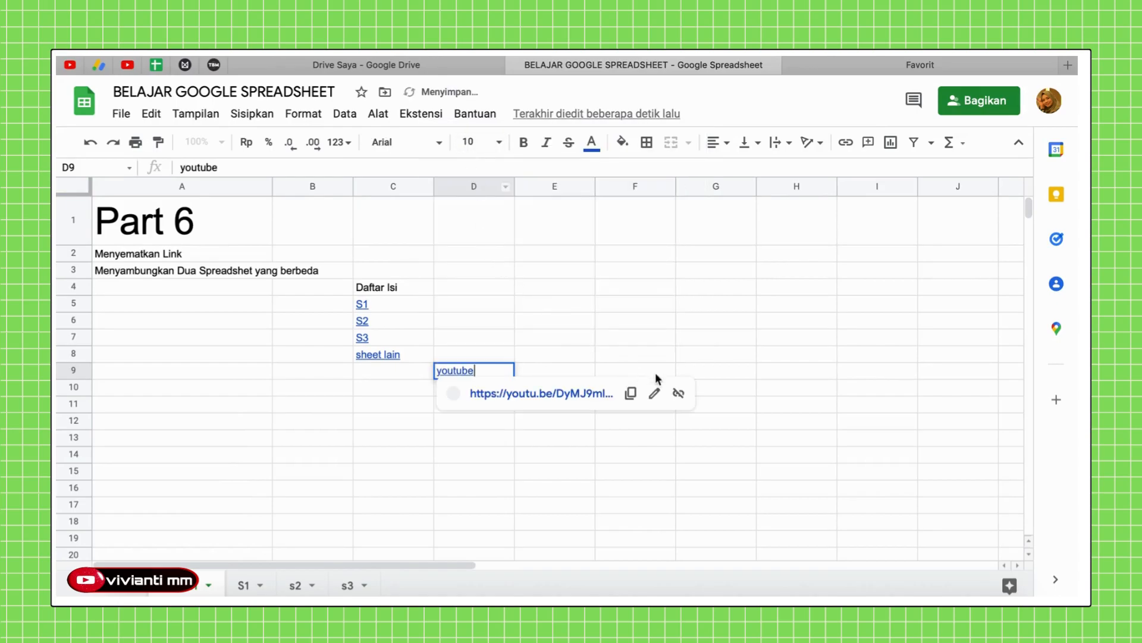
{"action": "left_click", "coordinate": [623, 366]}
Test the "youtube" link in cell D9 by following it, skip the video ads, and return to the spreadsheet.
{"action": "left_click", "coordinate": [463, 372]}
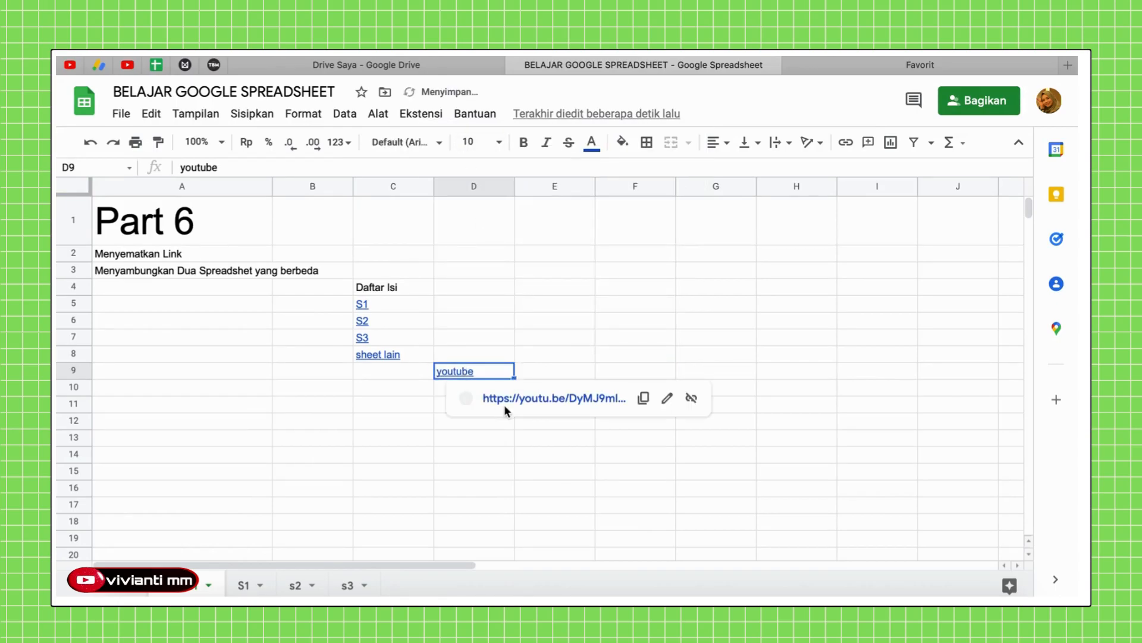
{"action": "left_click", "coordinate": [501, 397]}
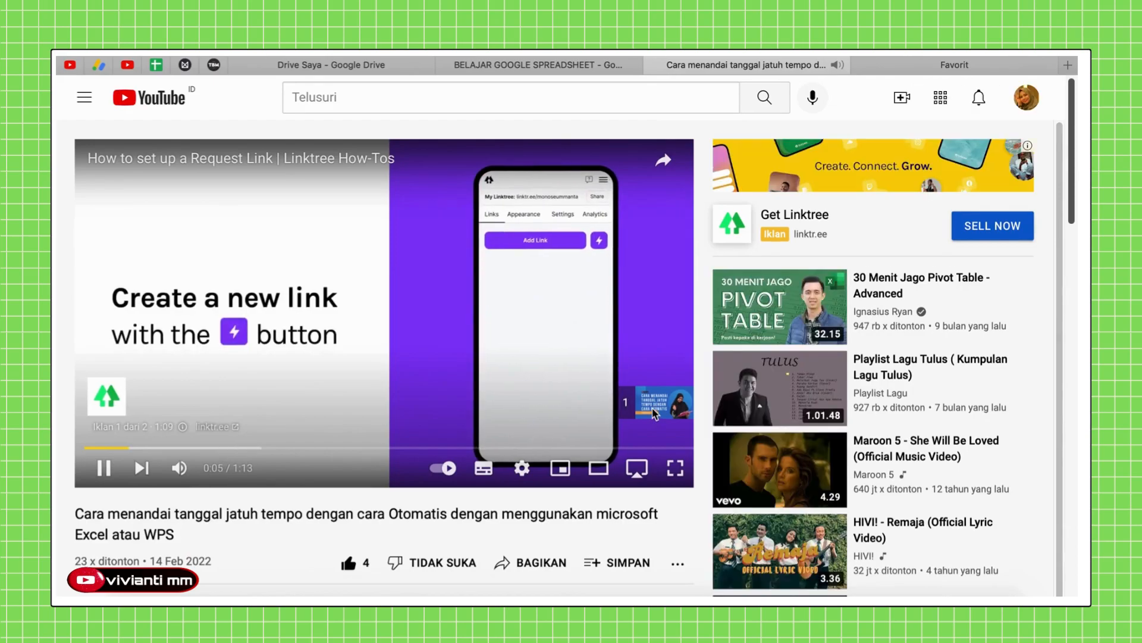
{"action": "left_click", "coordinate": [655, 414]}
{"action": "left_click", "coordinate": [645, 408]}
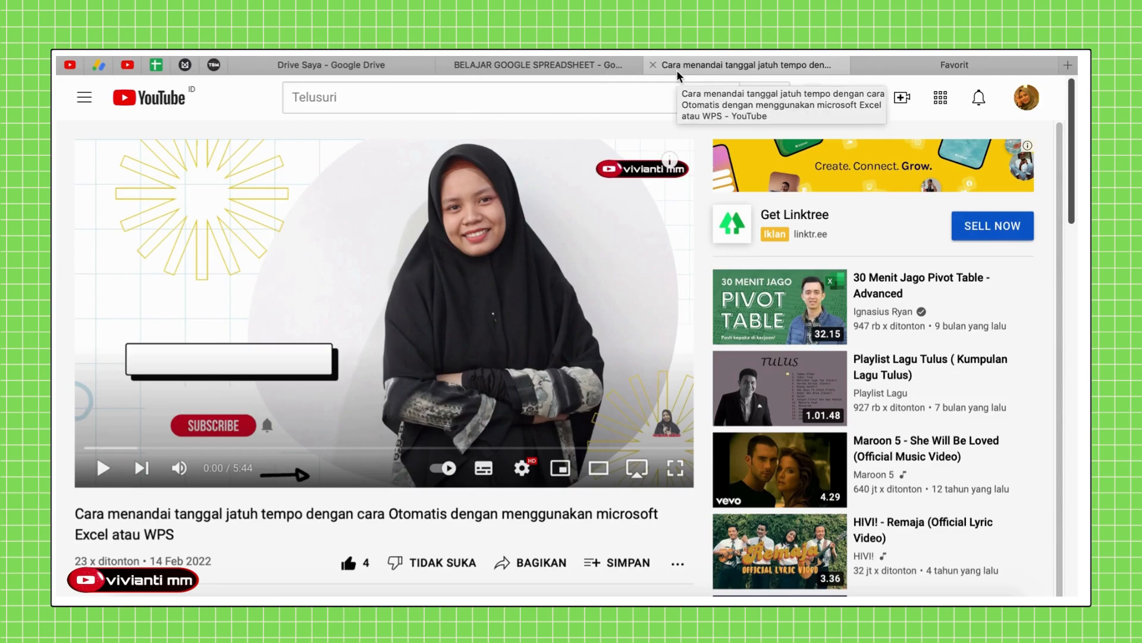
{"action": "left_click", "coordinate": [556, 69]}
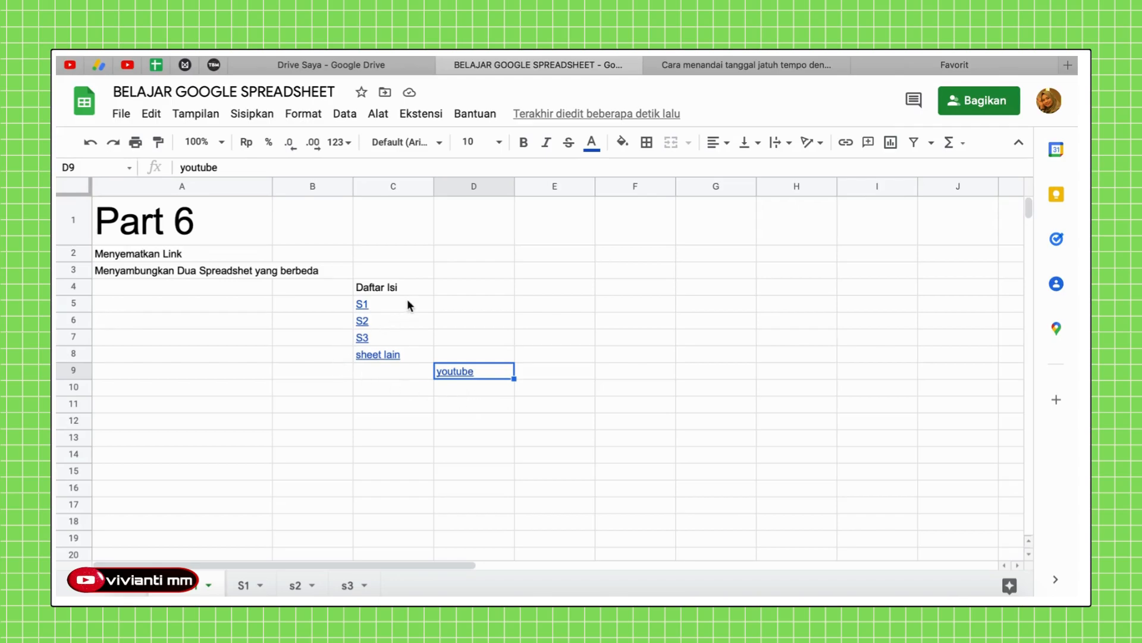
{"action": "mouse_move", "coordinate": [398, 314]}
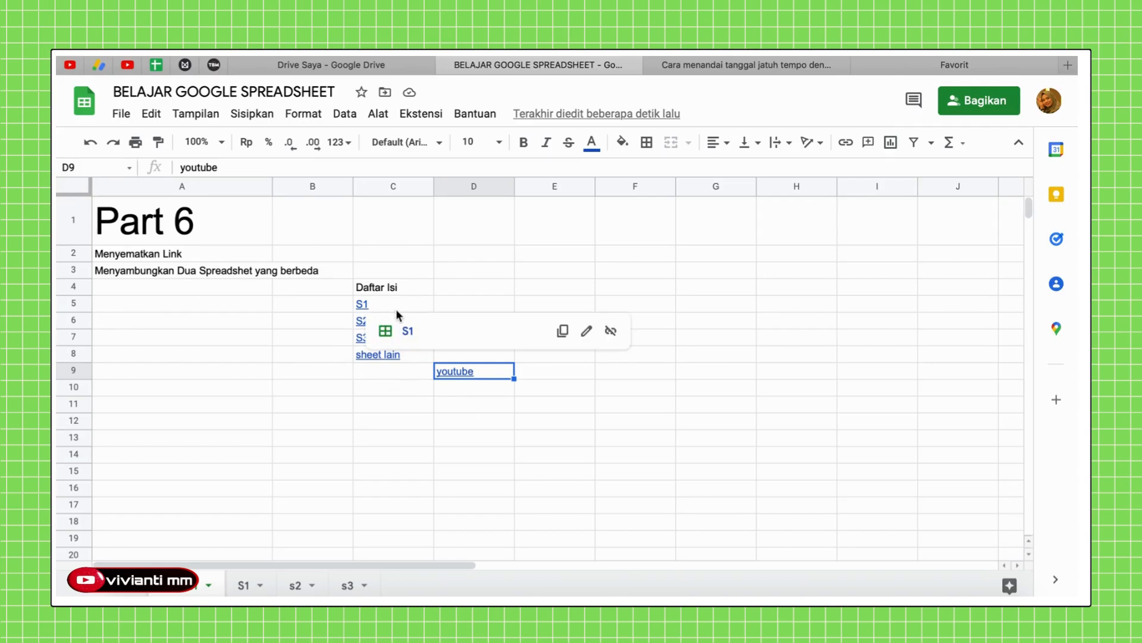
{"action": "mouse_move", "coordinate": [496, 376]}
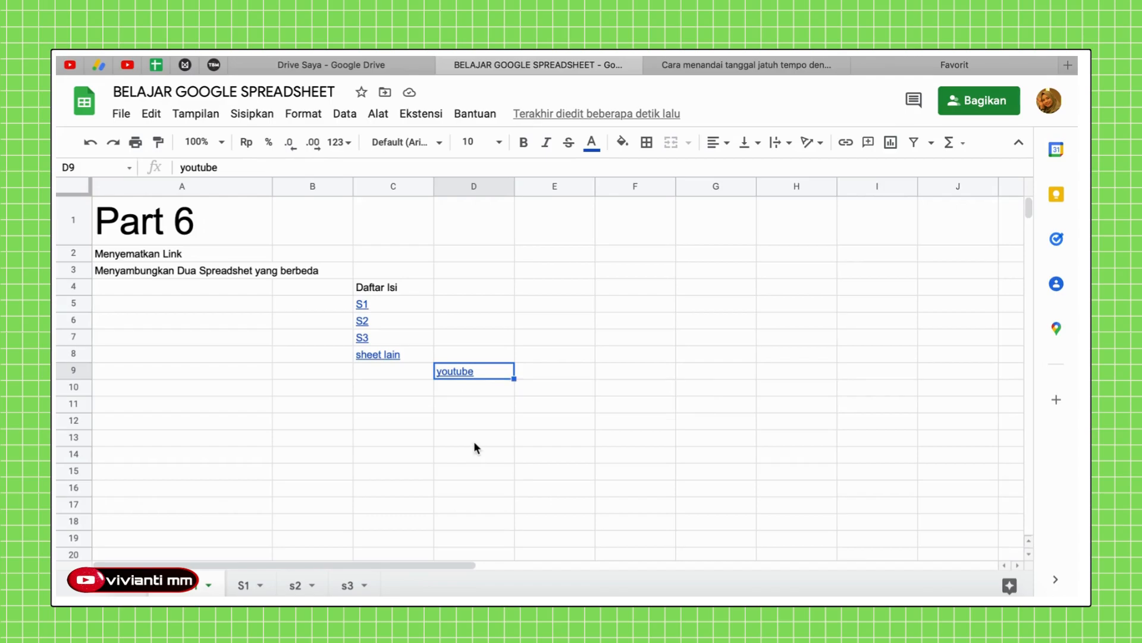
{"action": "left_click", "coordinate": [168, 275]}
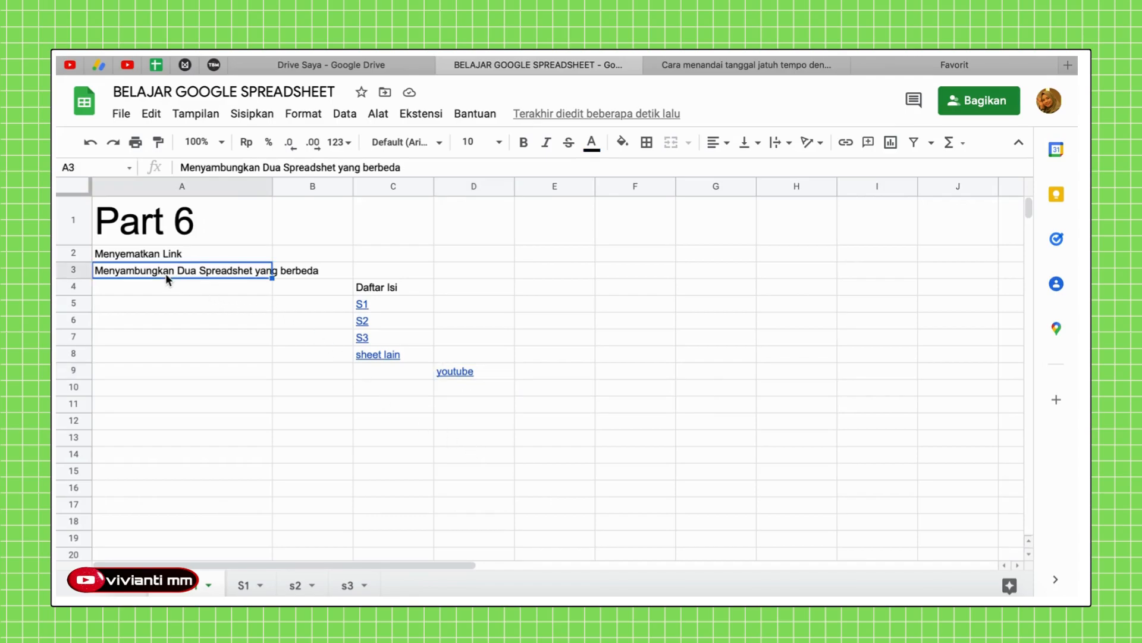